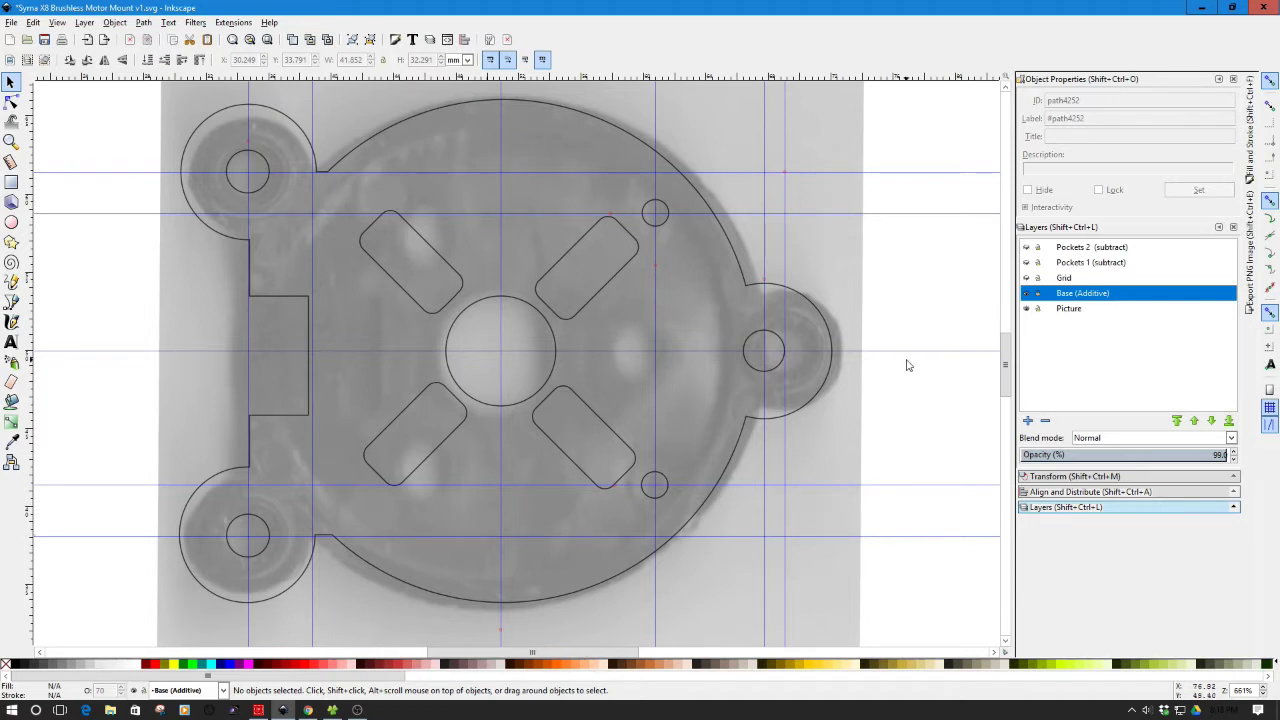
- Toggle the visibility of the Grid and Base (Additive) layers to compare the traced outline with the reference picture
left_click(1028, 278)
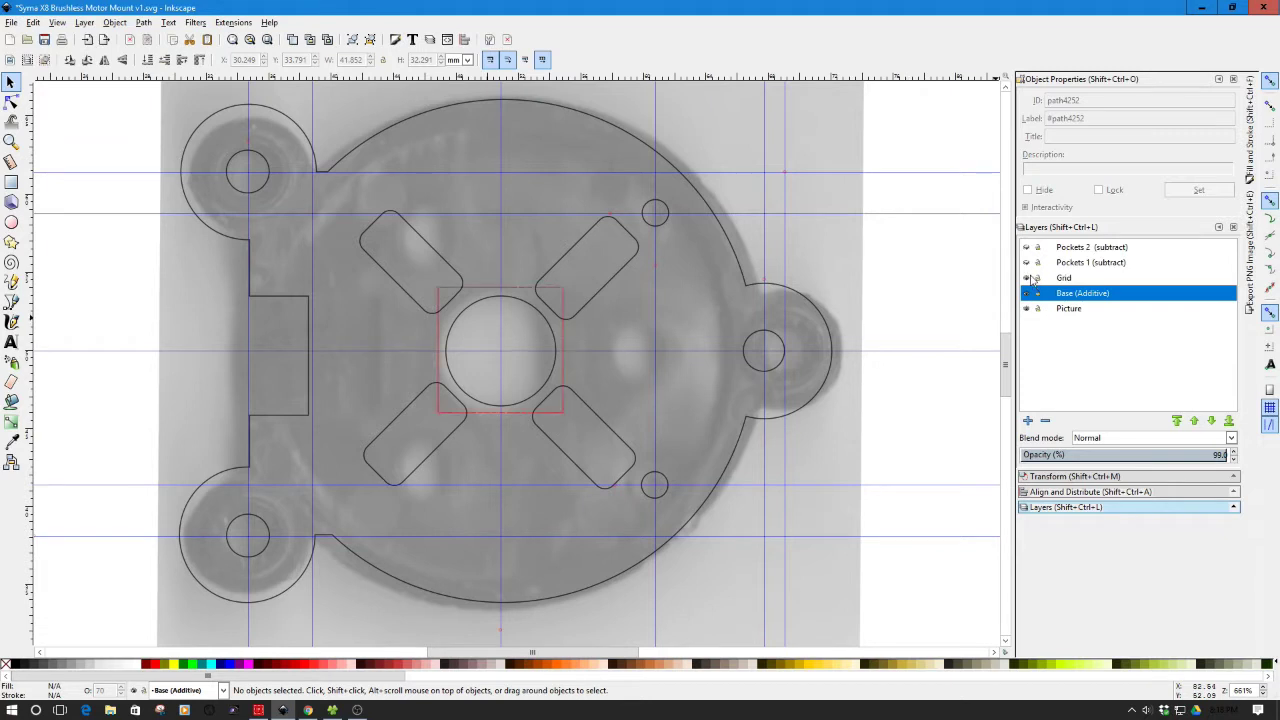
left_click(1028, 279)
left_click(1027, 294)
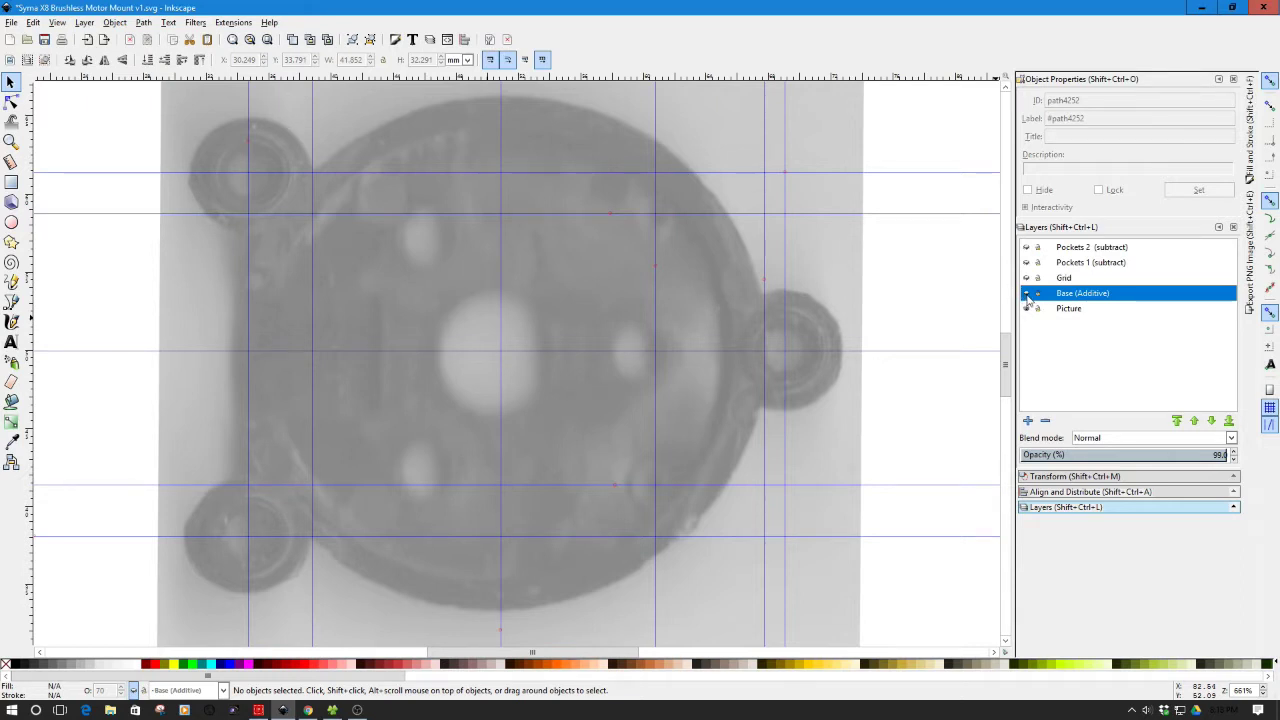
left_click(1026, 294)
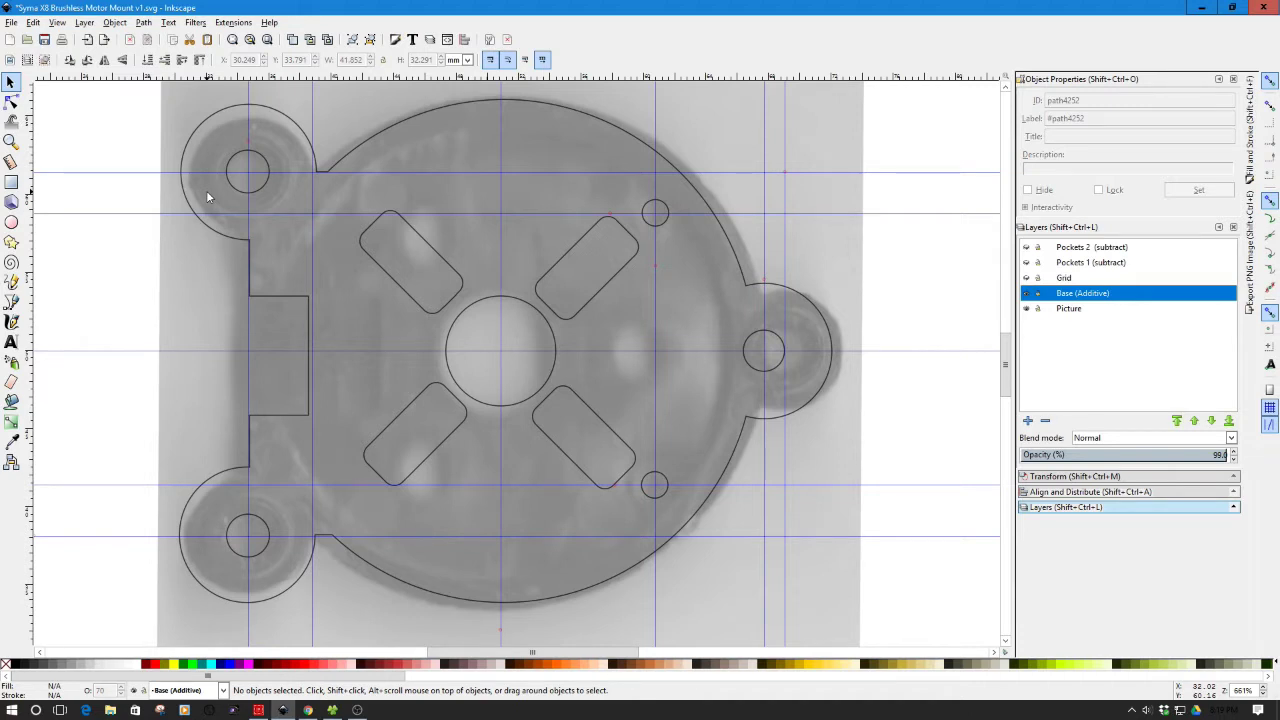
- Show the Grid, Pockets 1 (subtract) and Pockets 2 (subtract) layers to examine their shapes, and hide all three again
left_click(1027, 278)
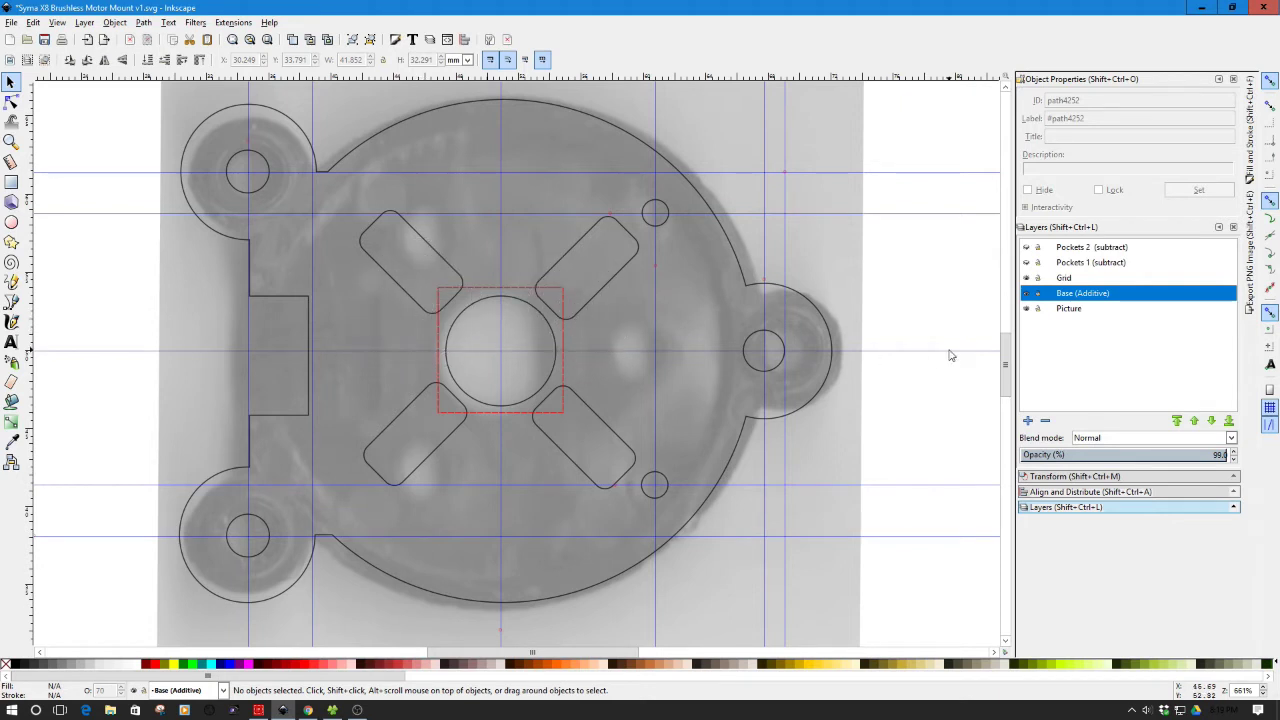
left_click(1026, 262)
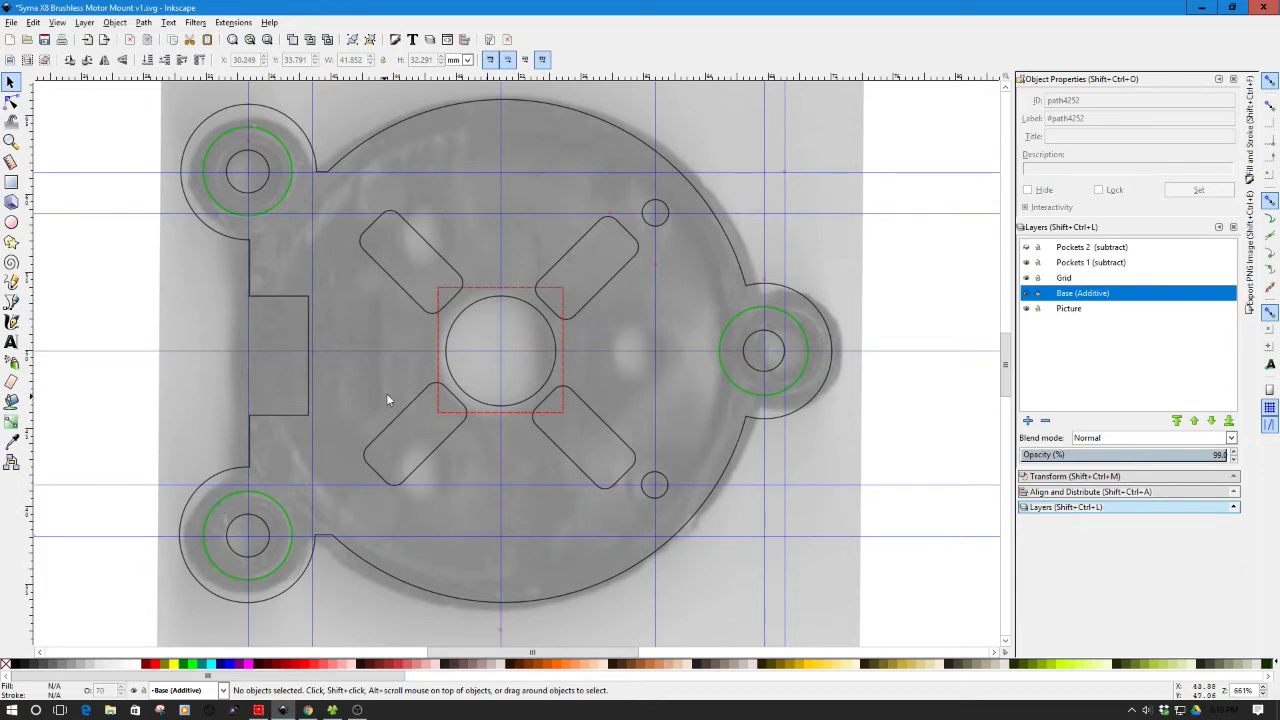
left_click(1027, 247)
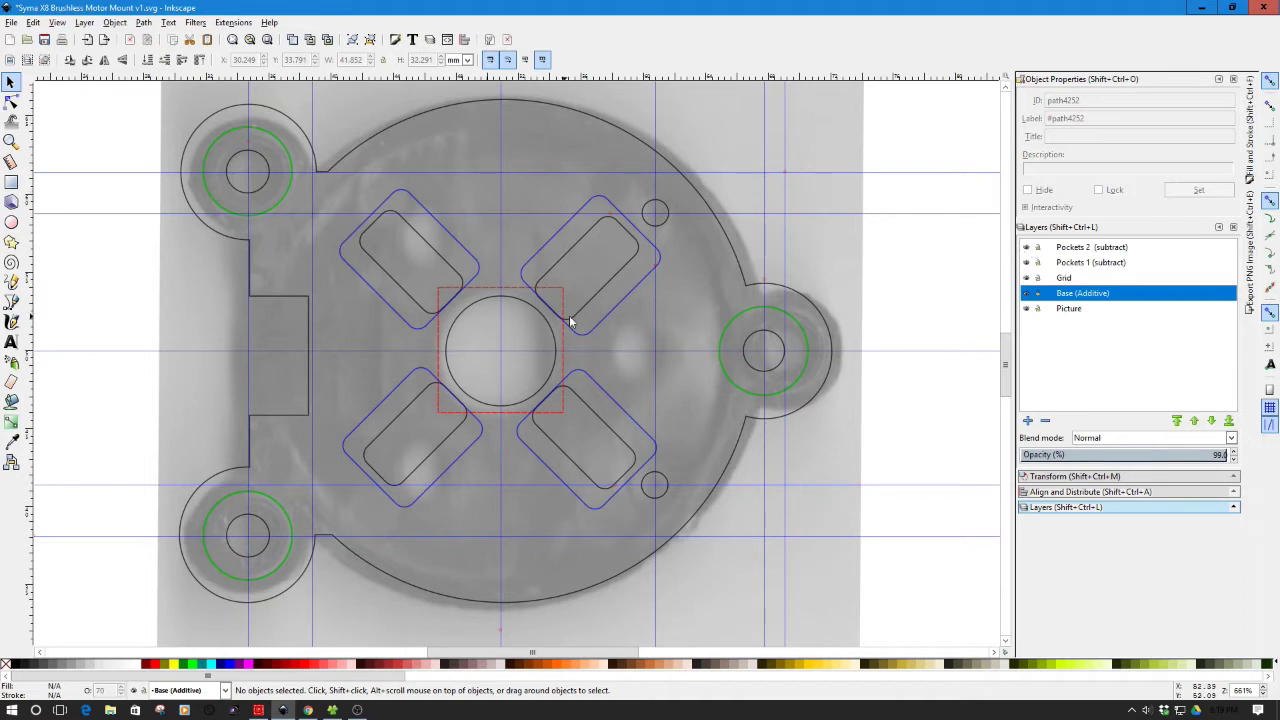
left_click(1027, 278)
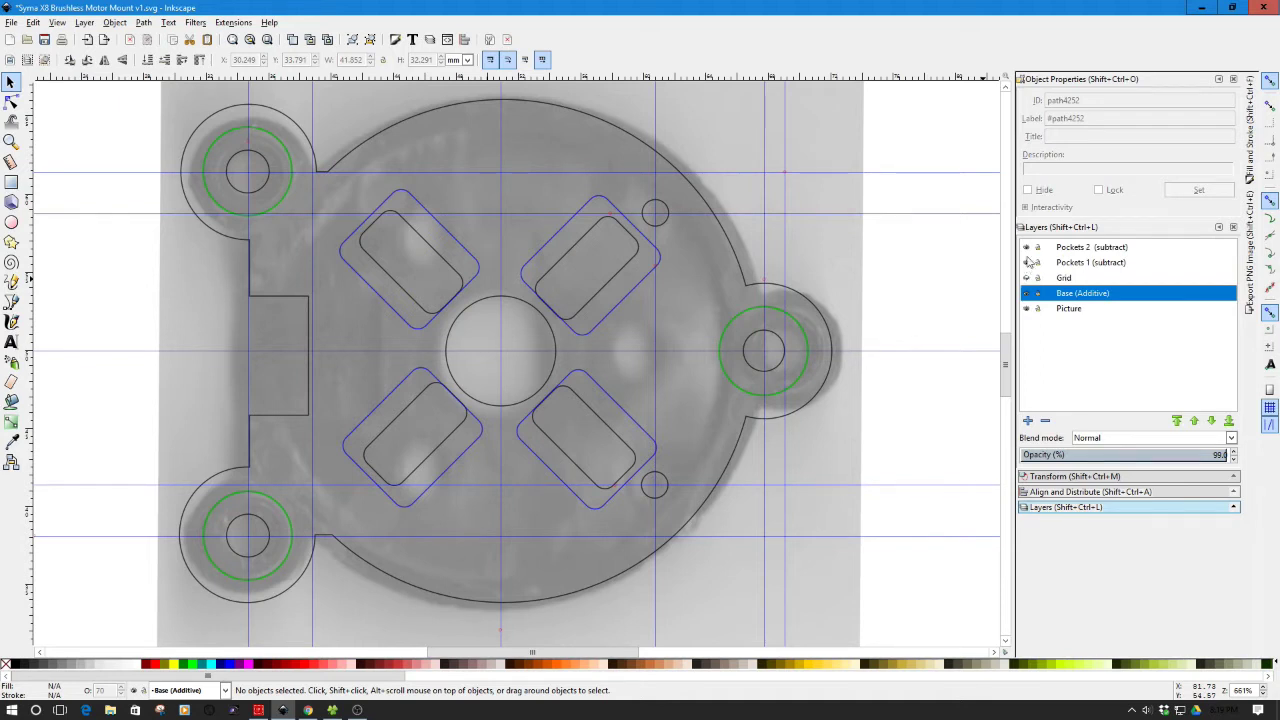
left_click(1026, 263)
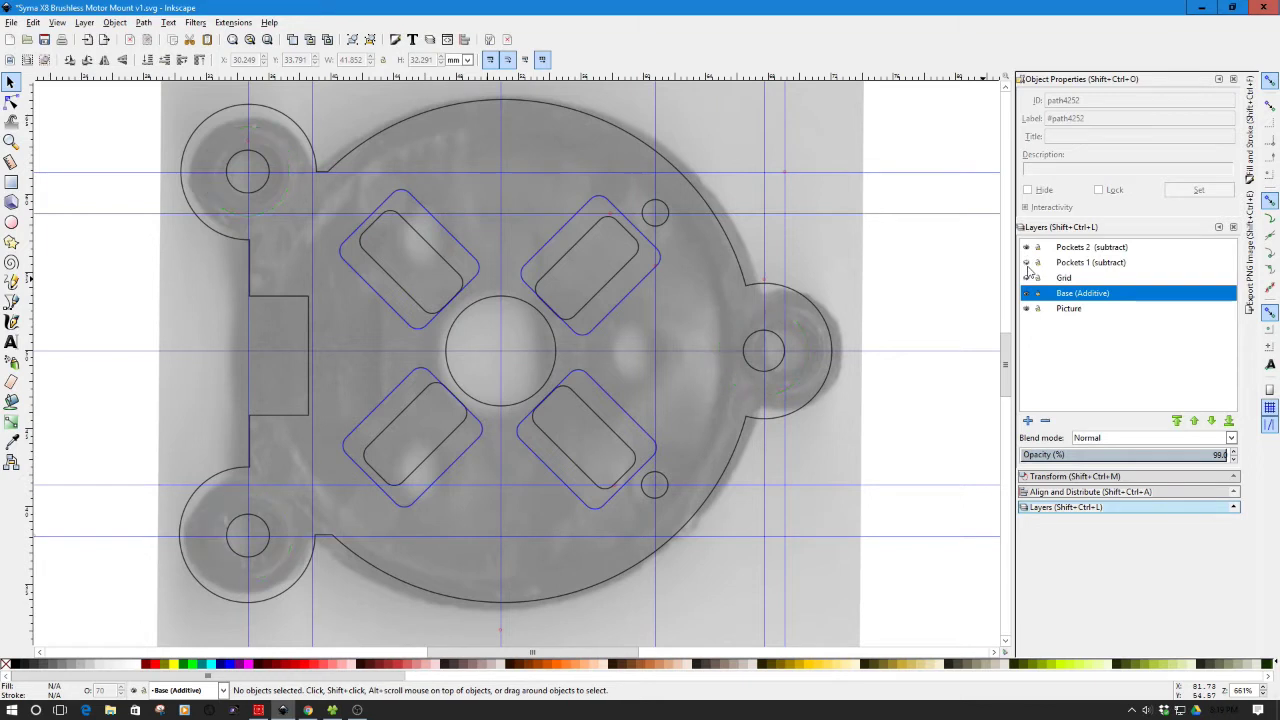
left_click(1027, 248)
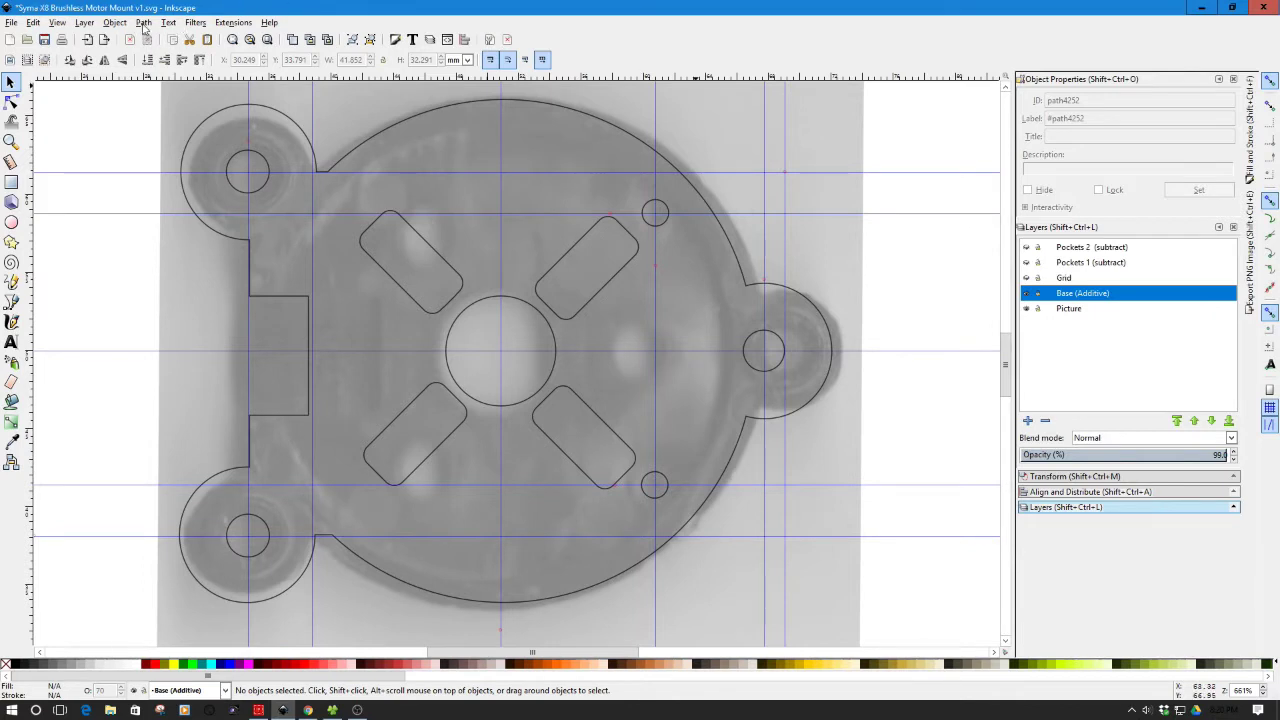
- Hide the Picture layer, leaving only the Base (Additive) layer's outline displayed
left_click(85, 22)
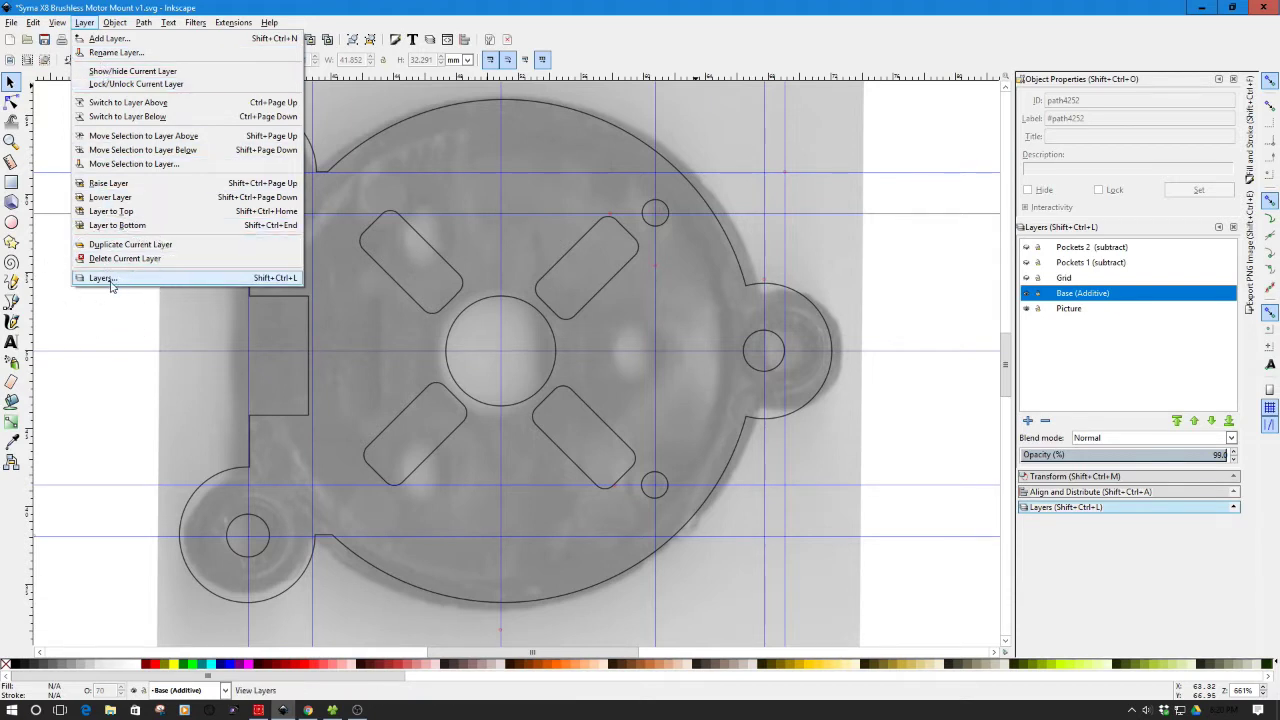
left_click(1152, 345)
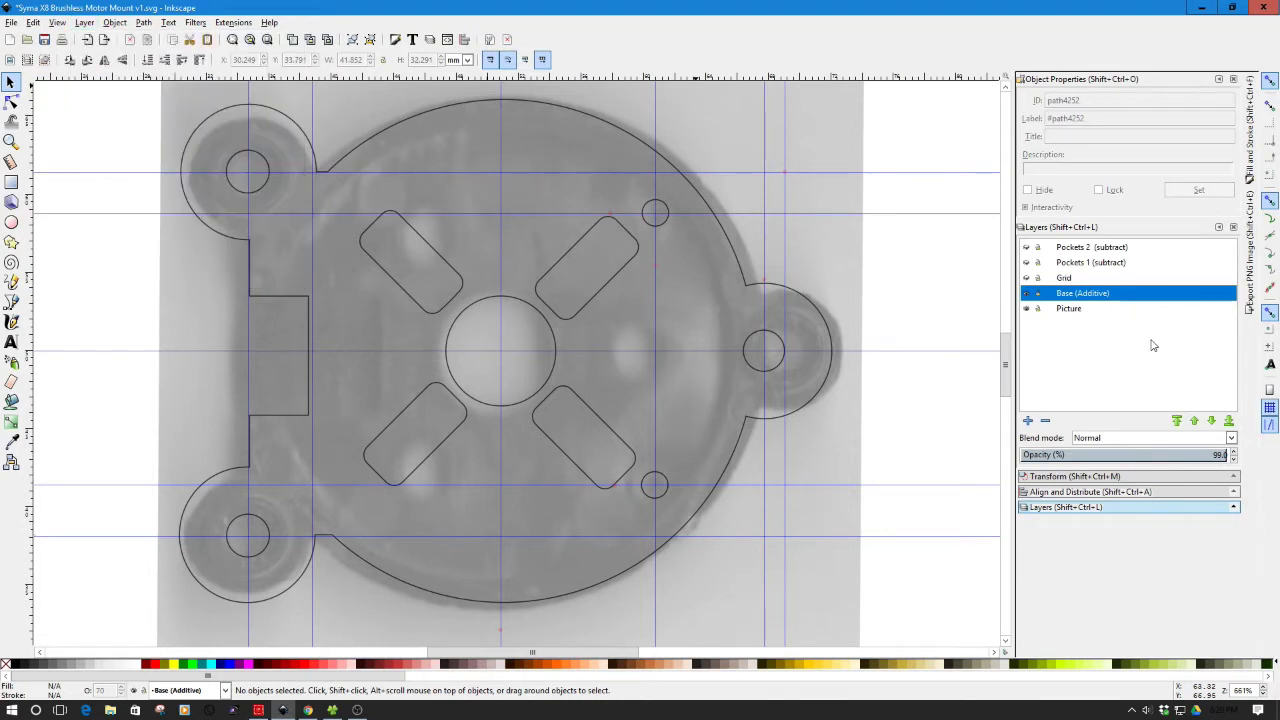
left_click(1026, 309)
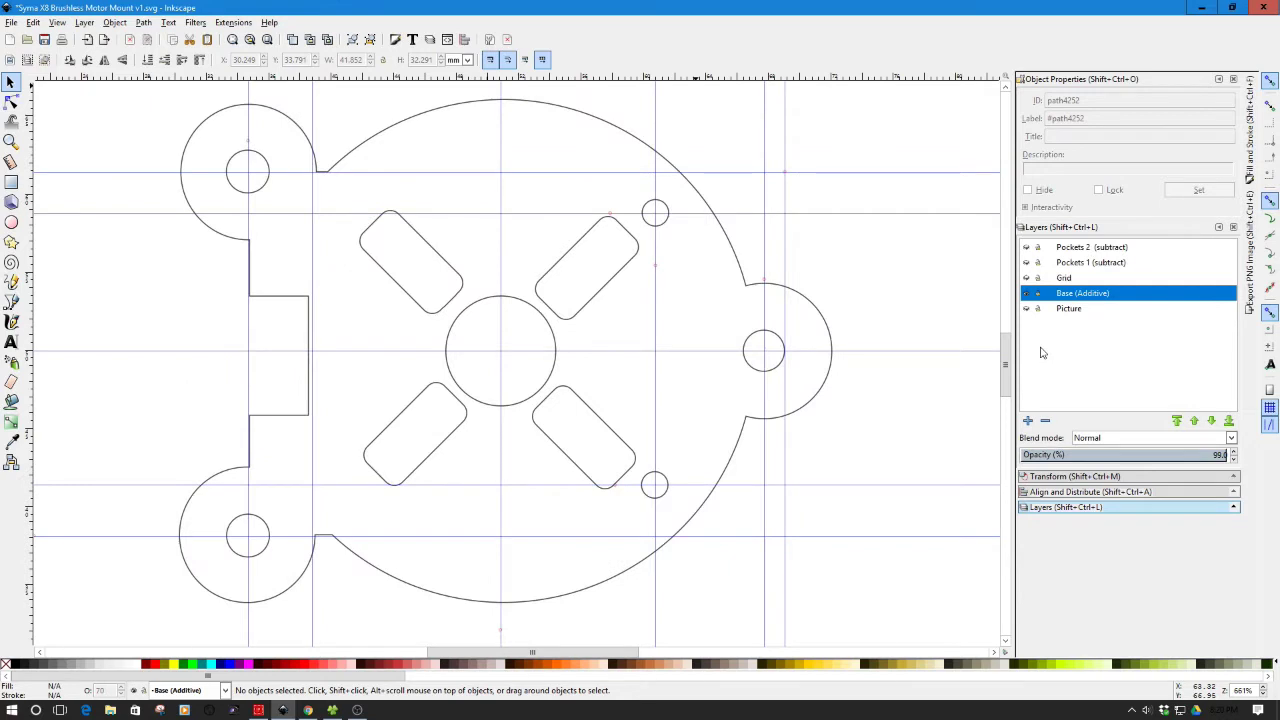
left_click(10, 23)
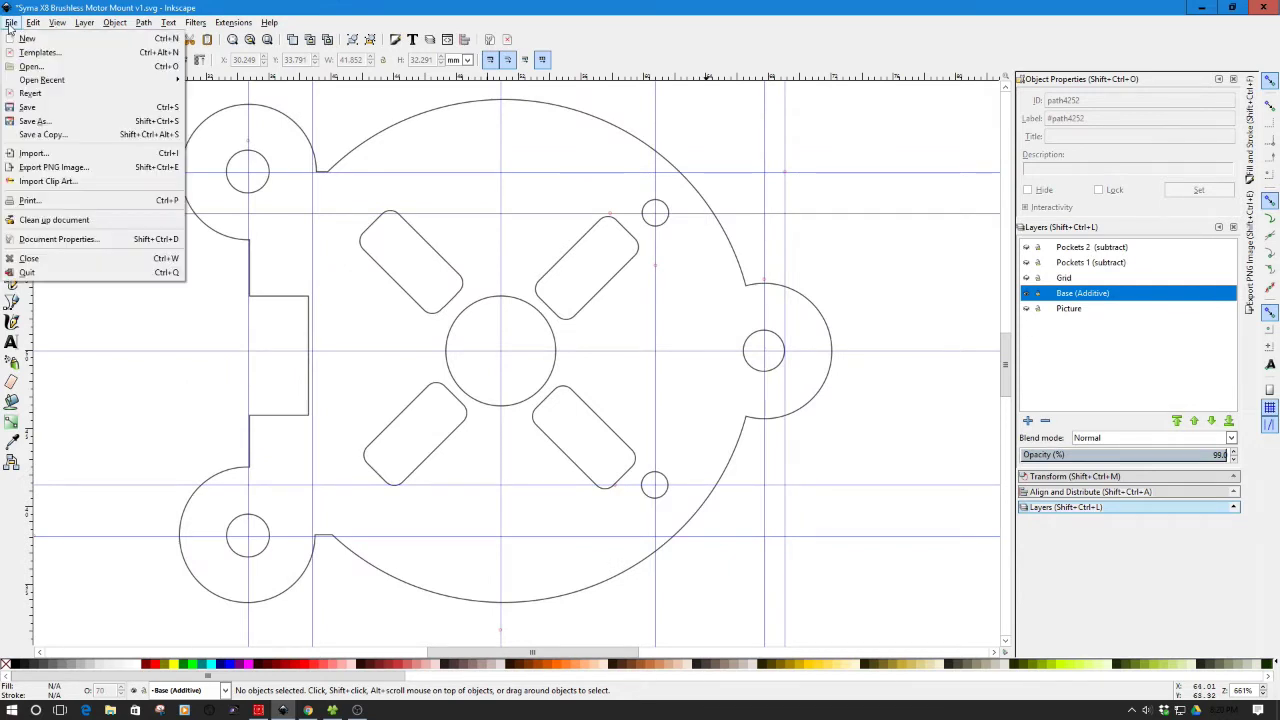
left_click(64, 136)
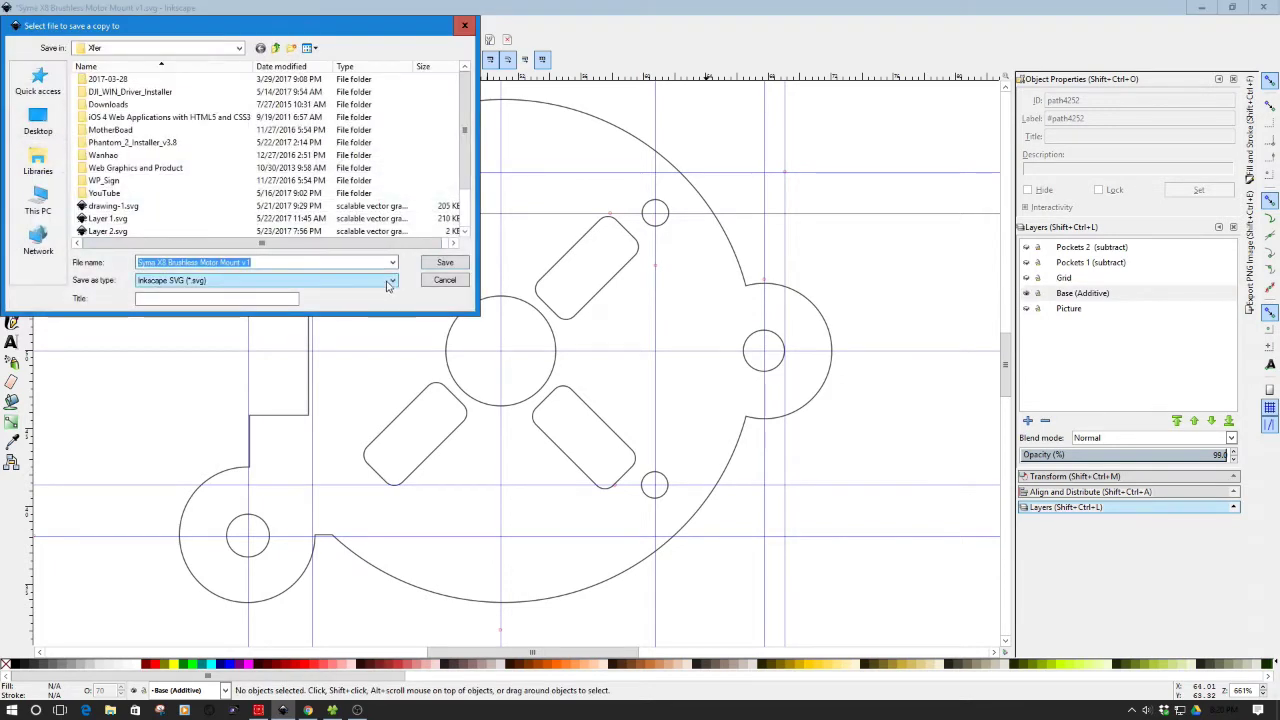
left_click(388, 283)
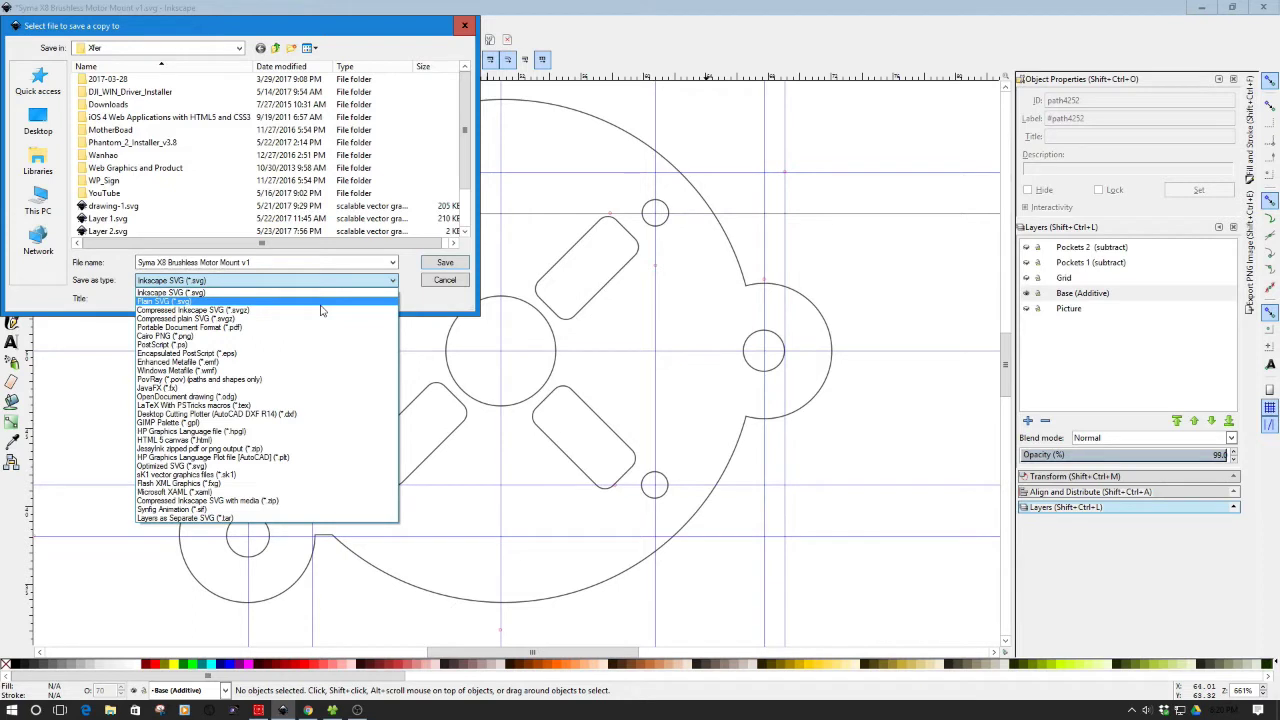
left_click(463, 170)
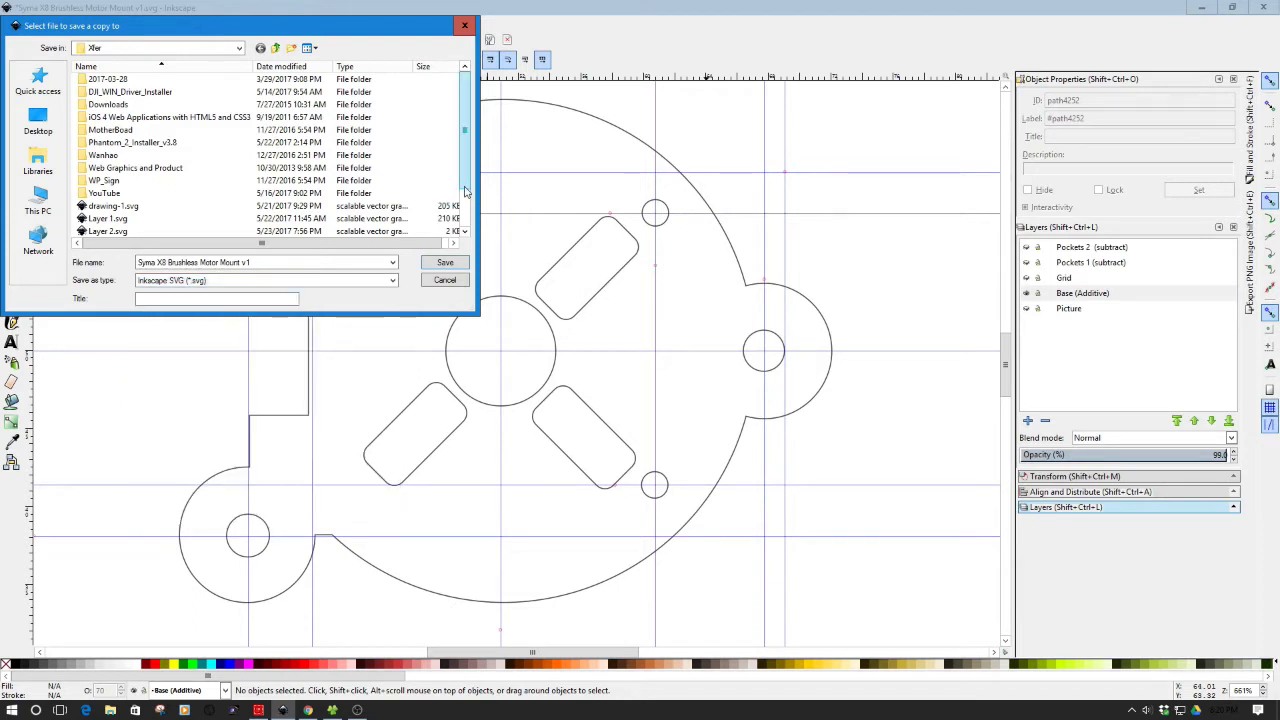
scroll(128, 192, "down", 1)
left_click(127, 197)
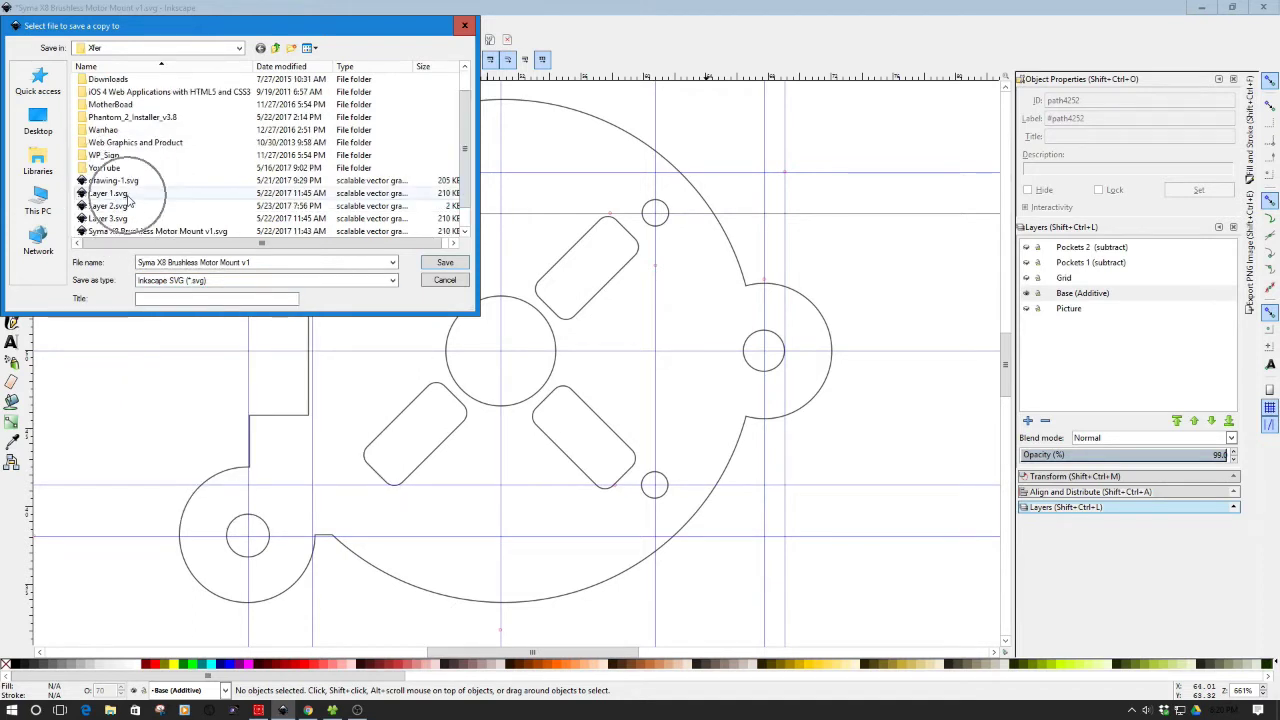
key("ctrl")
key("ctrl")
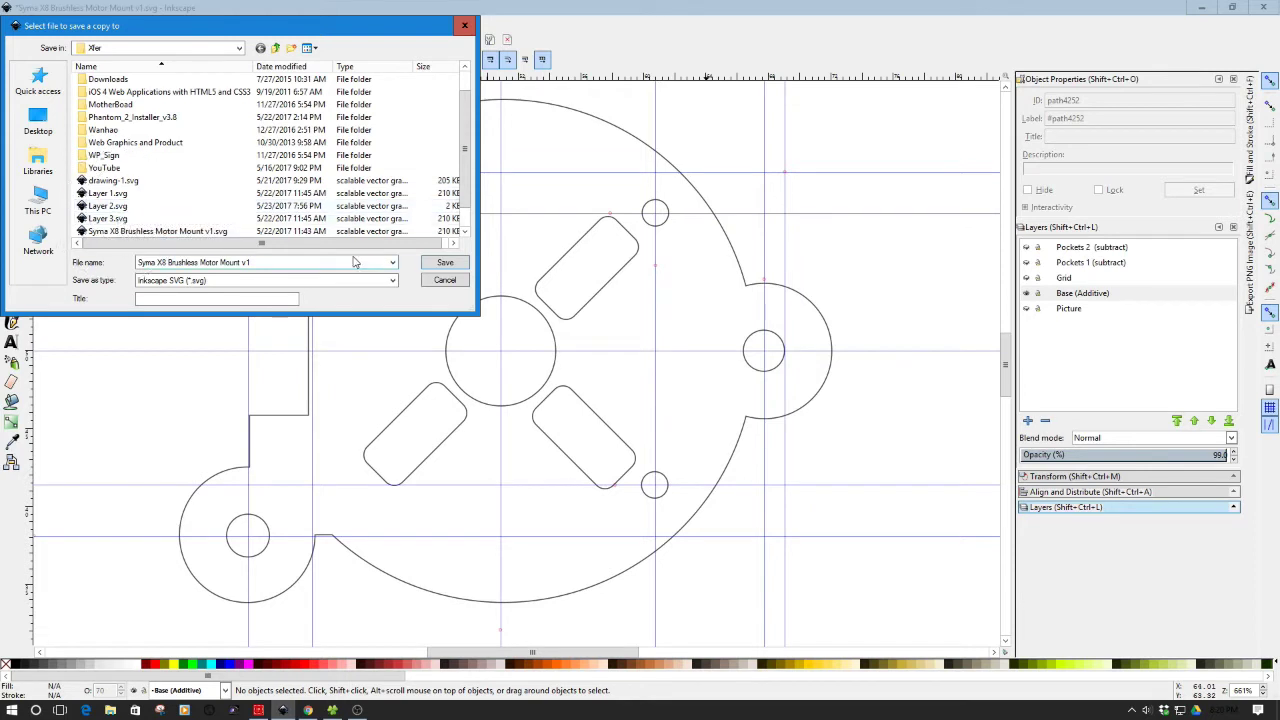
left_click(450, 283)
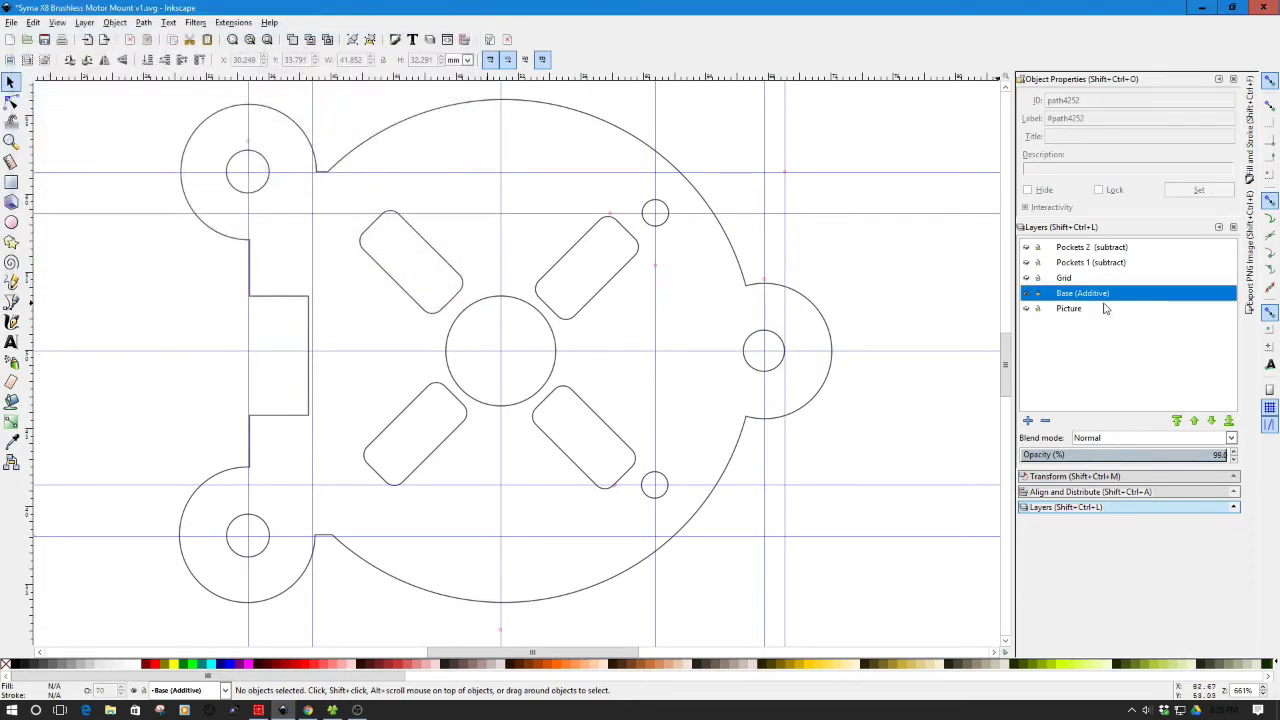
key("ctrl")
key("ctrl")
key("ctrl")
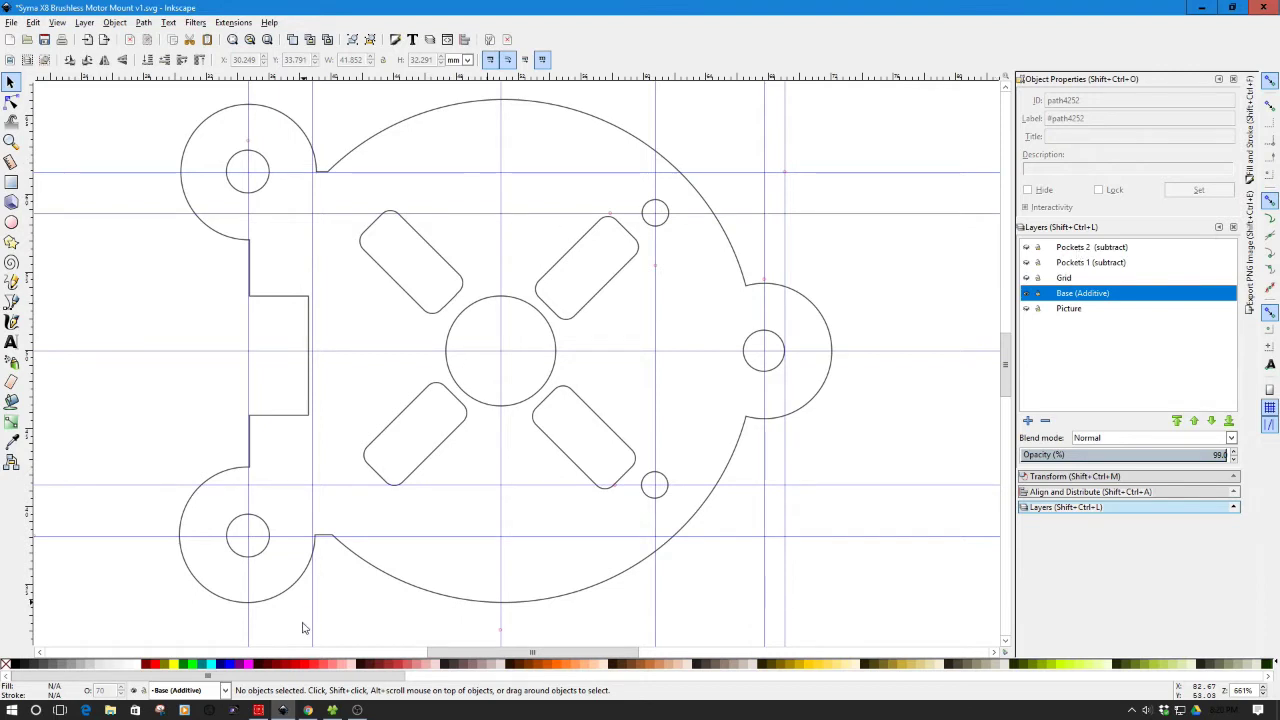
- Switch to the empty Tinkercad design in Chrome and import Layer 1.svg from the Xfer folder, centered on the artboard
mouse_move(307, 711)
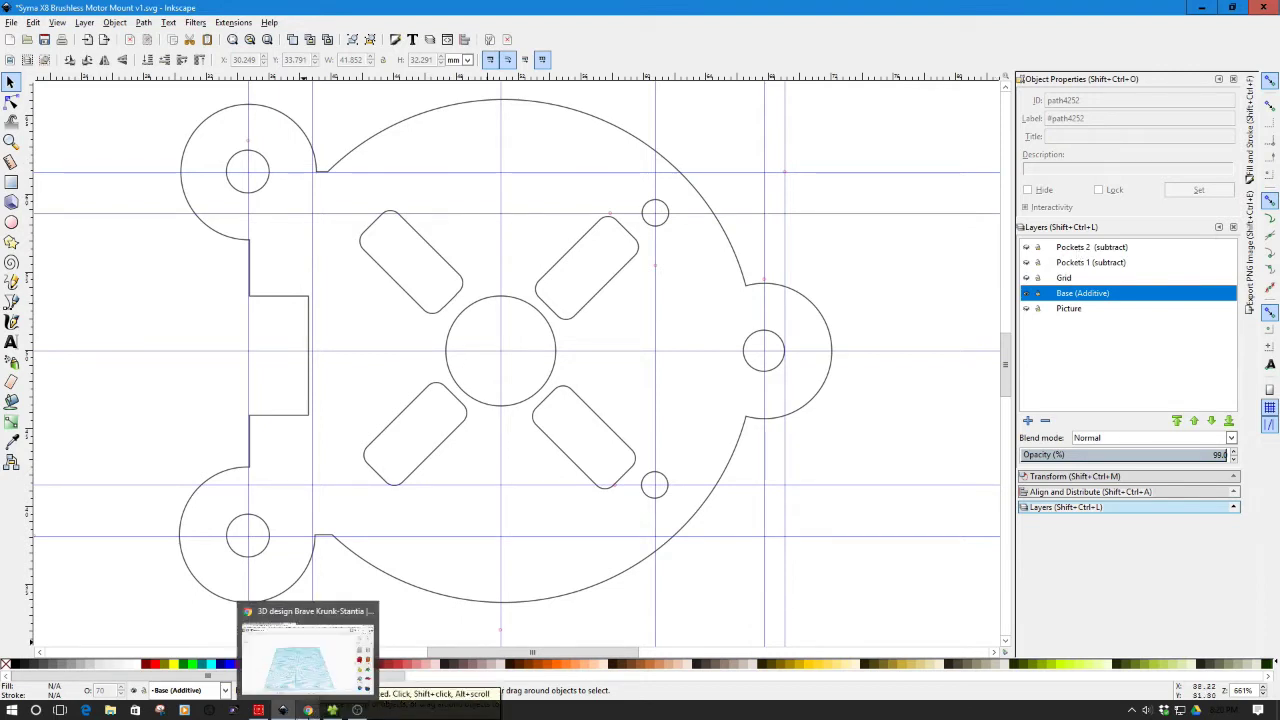
left_click(307, 711)
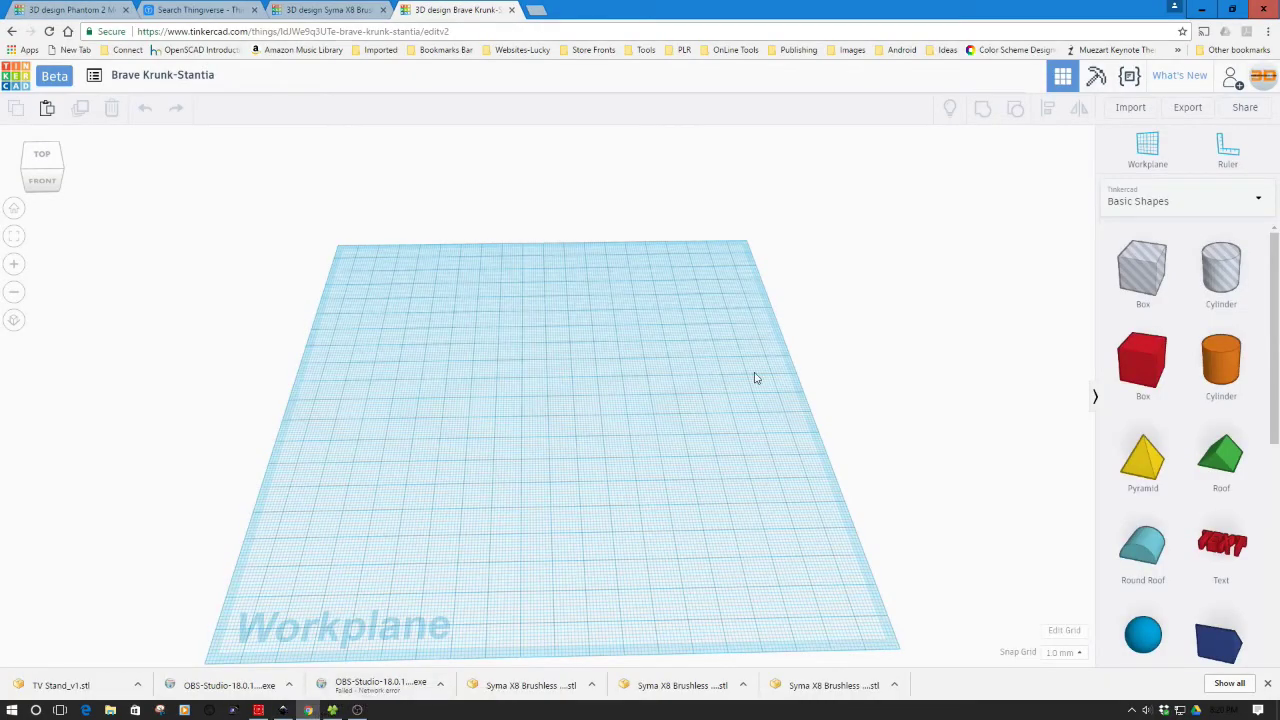
left_click(1130, 108)
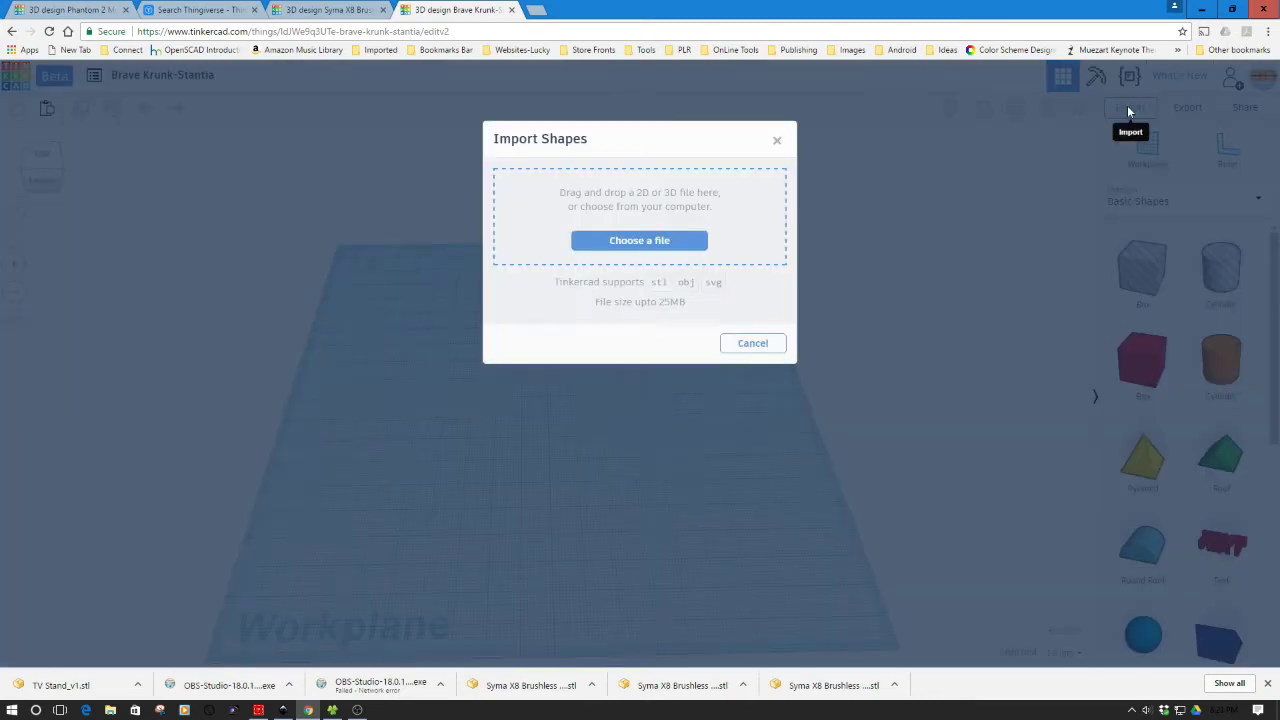
left_click(656, 244)
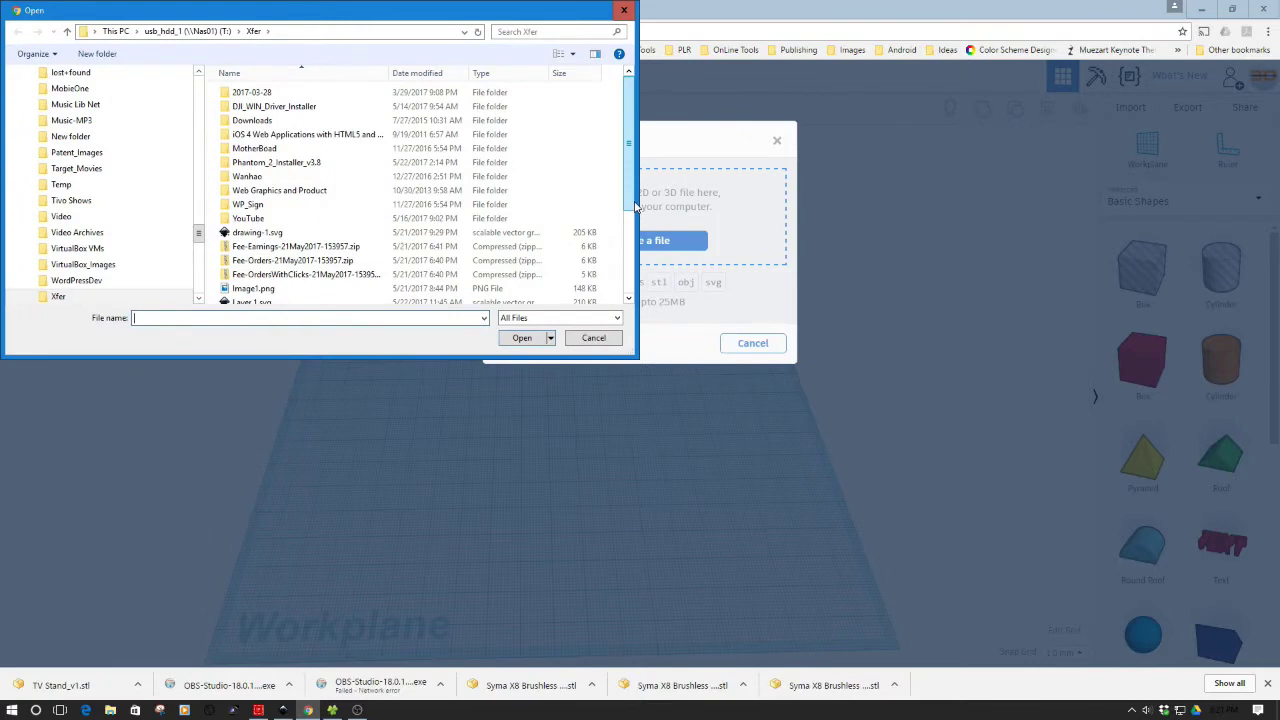
scroll(634, 256, "down", 3)
scroll(634, 256, "down", 1)
left_click(300, 198)
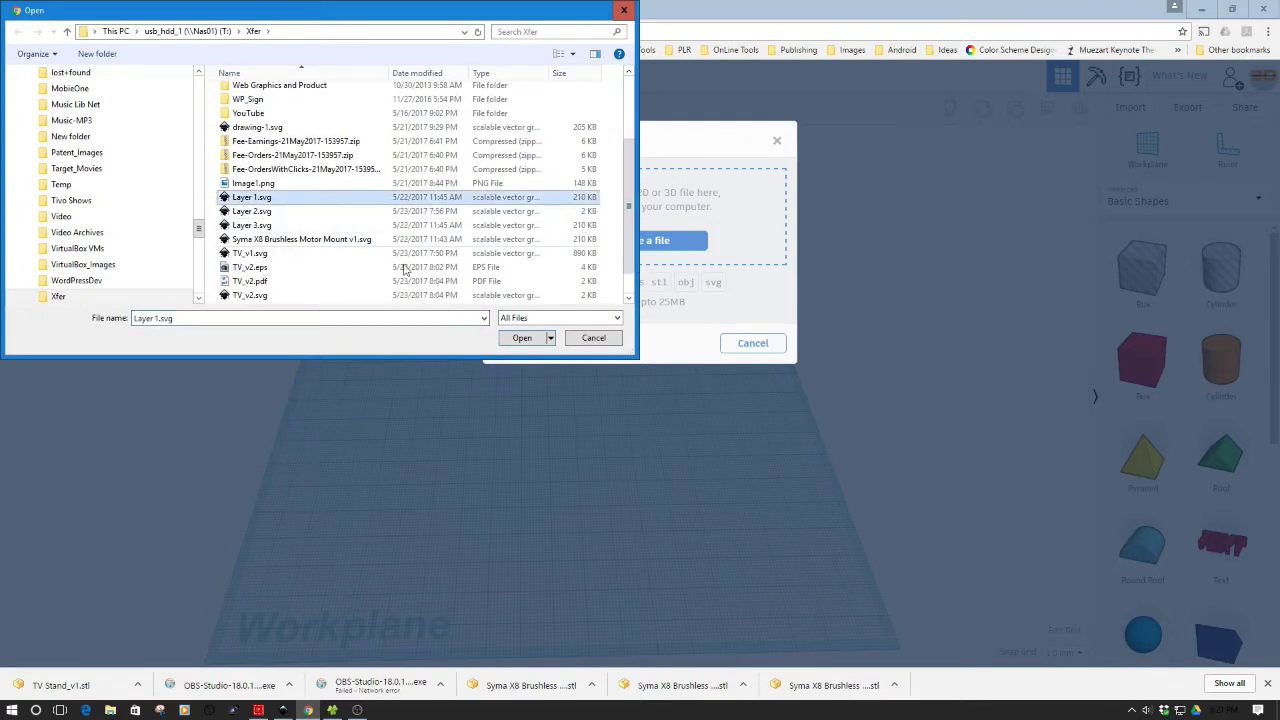
left_click(515, 339)
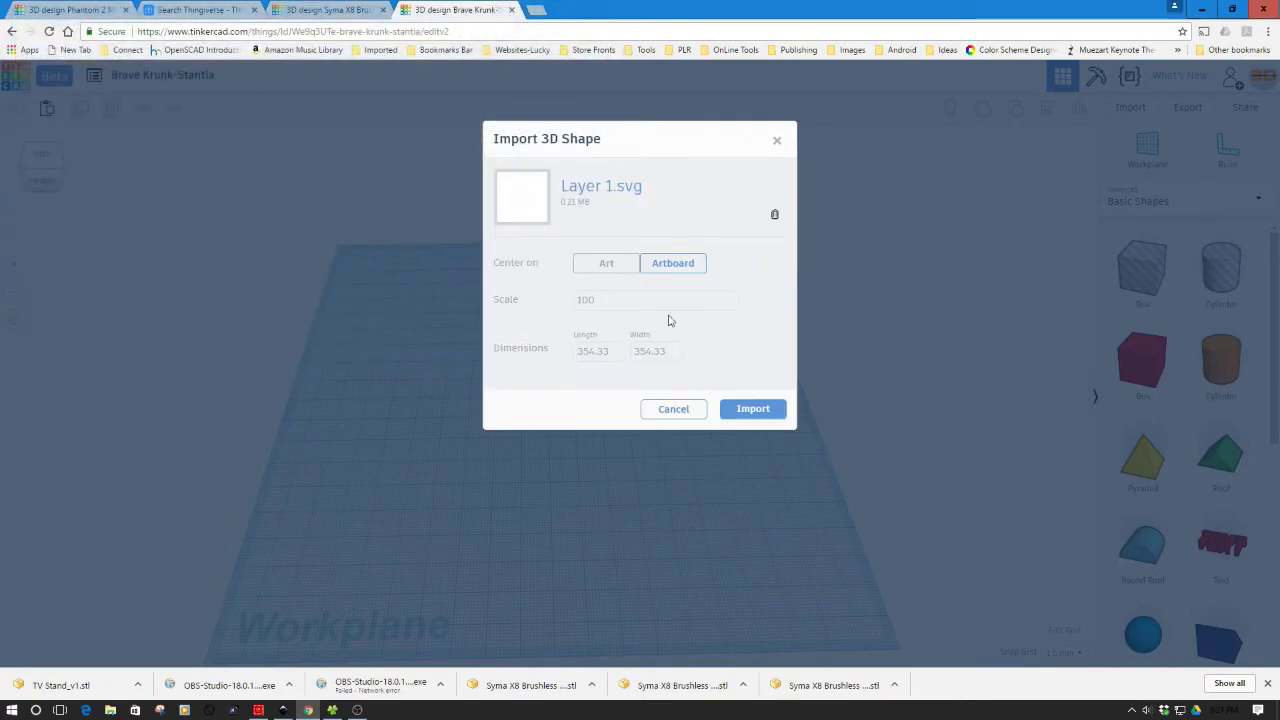
left_click(660, 266)
left_click(607, 294)
left_click(673, 355)
left_click(735, 407)
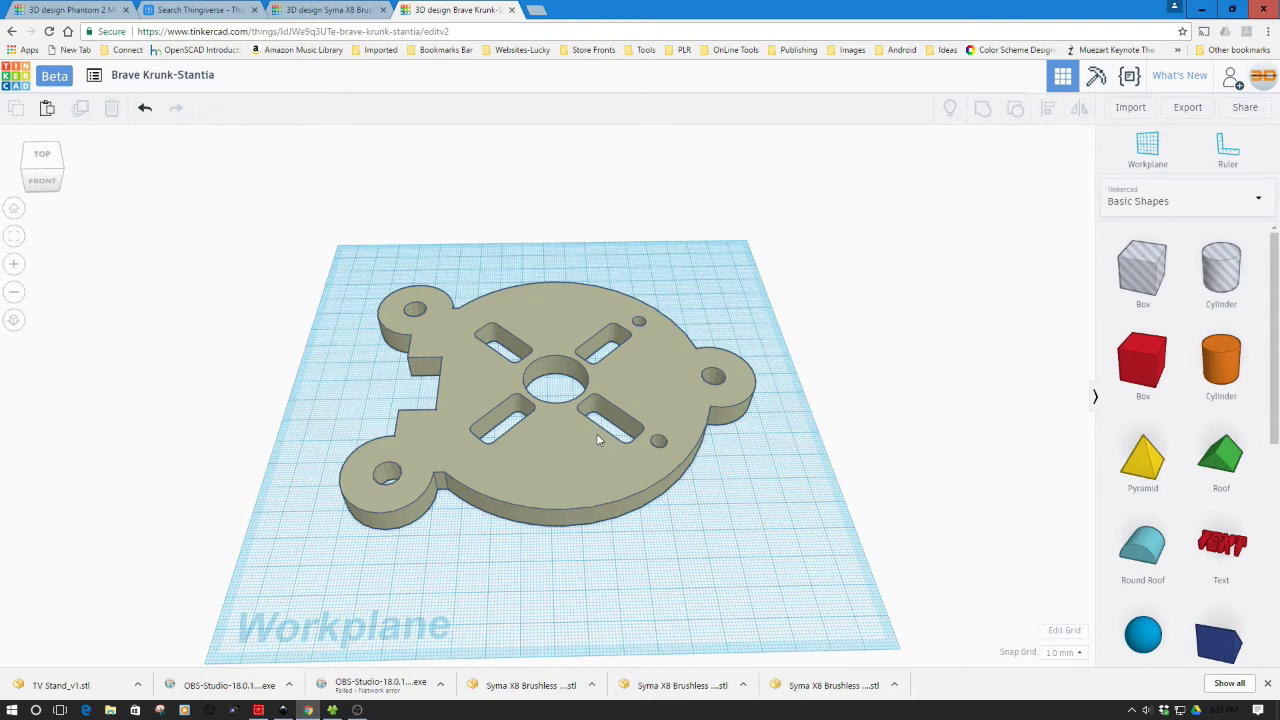
- Place a ruler on the workplane just outside the front-left corner of the imported motor mount plate
right_click_drag(588, 537, 580, 518)
left_click(1228, 152)
left_click(312, 510)
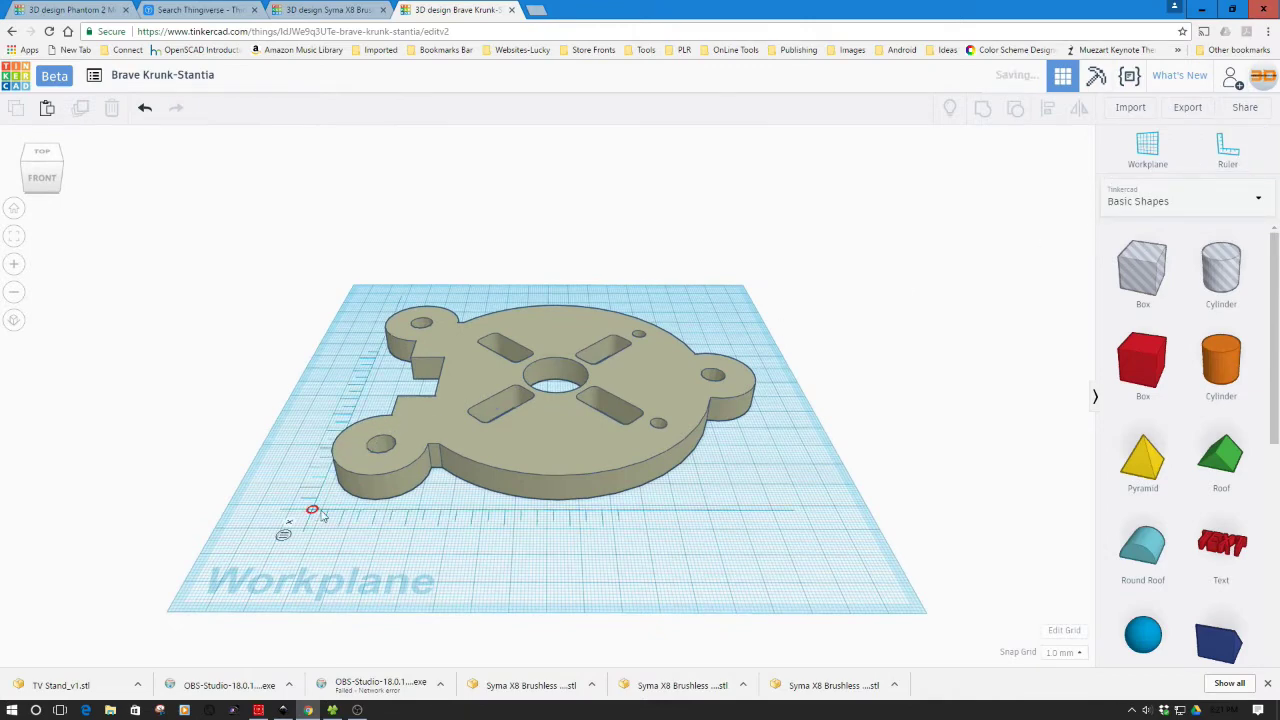
- Set the imported motor mount plate's height to 7.2 mm
left_click(511, 446)
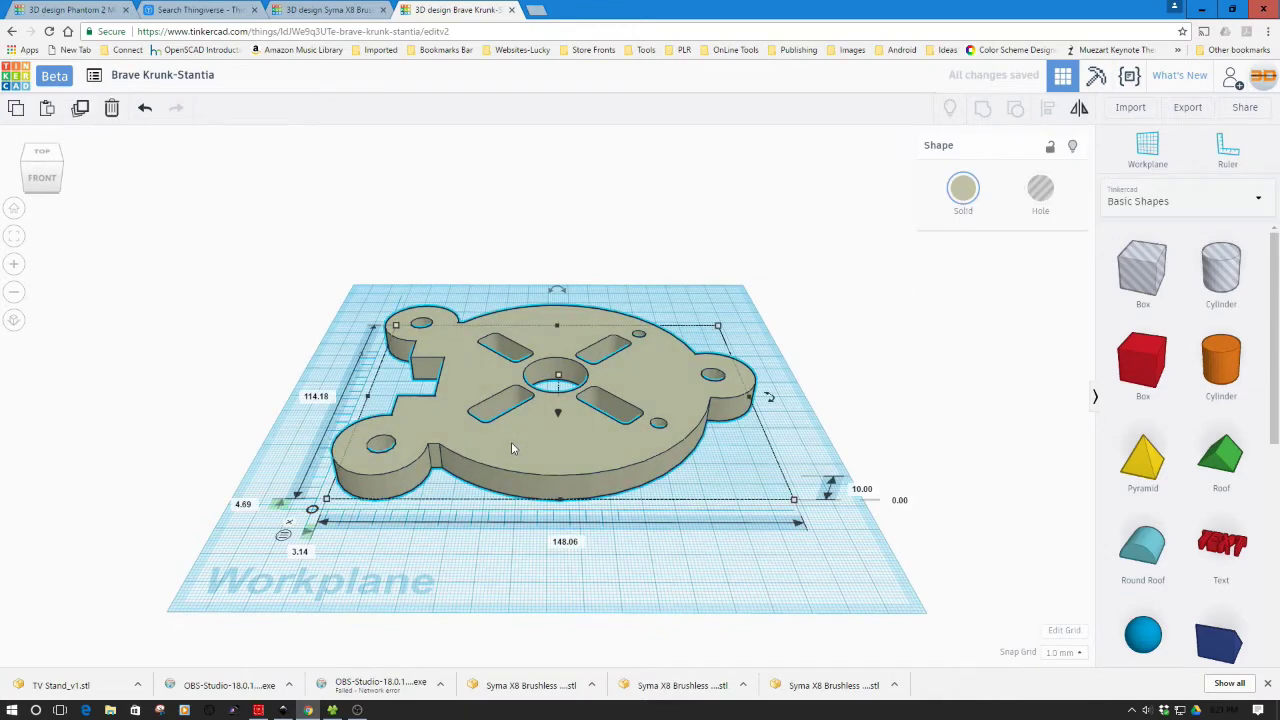
left_click(862, 489)
key("BackSpace")
type("7.2")
key("Return")
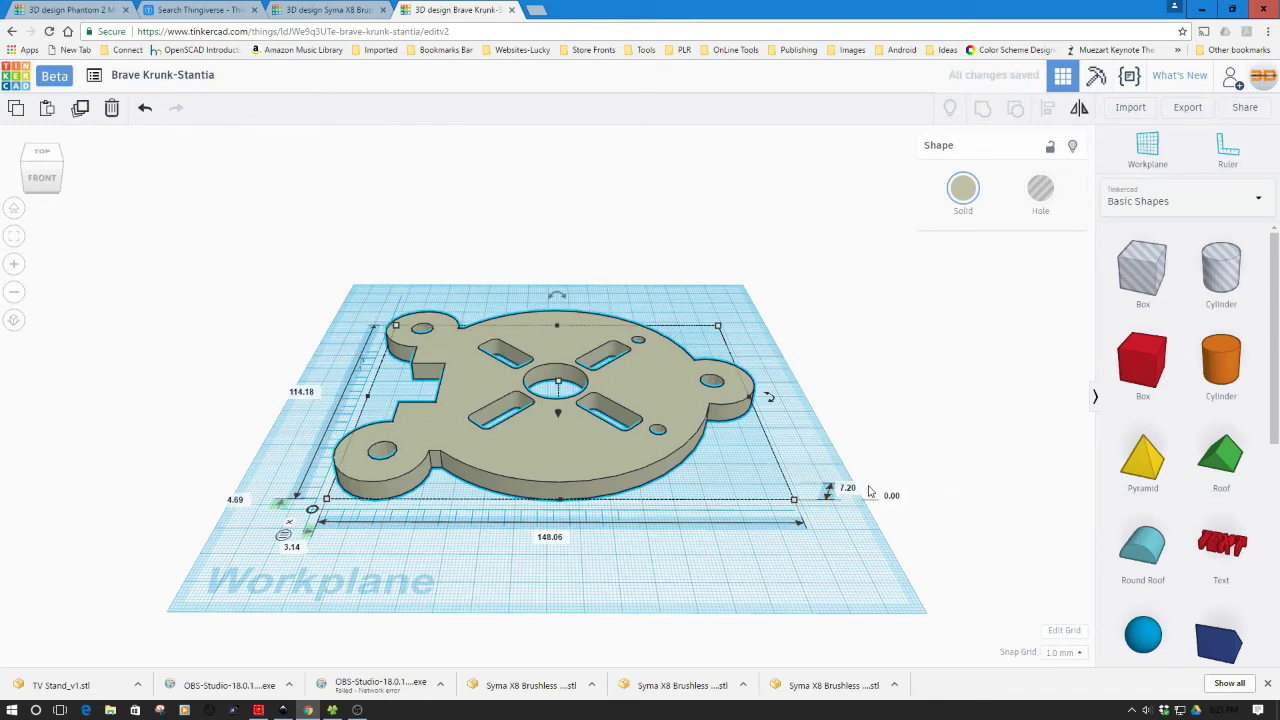
- Try to import Layer 2.svg from the Xfer folder into the design, centered on the artboard
left_click(1129, 110)
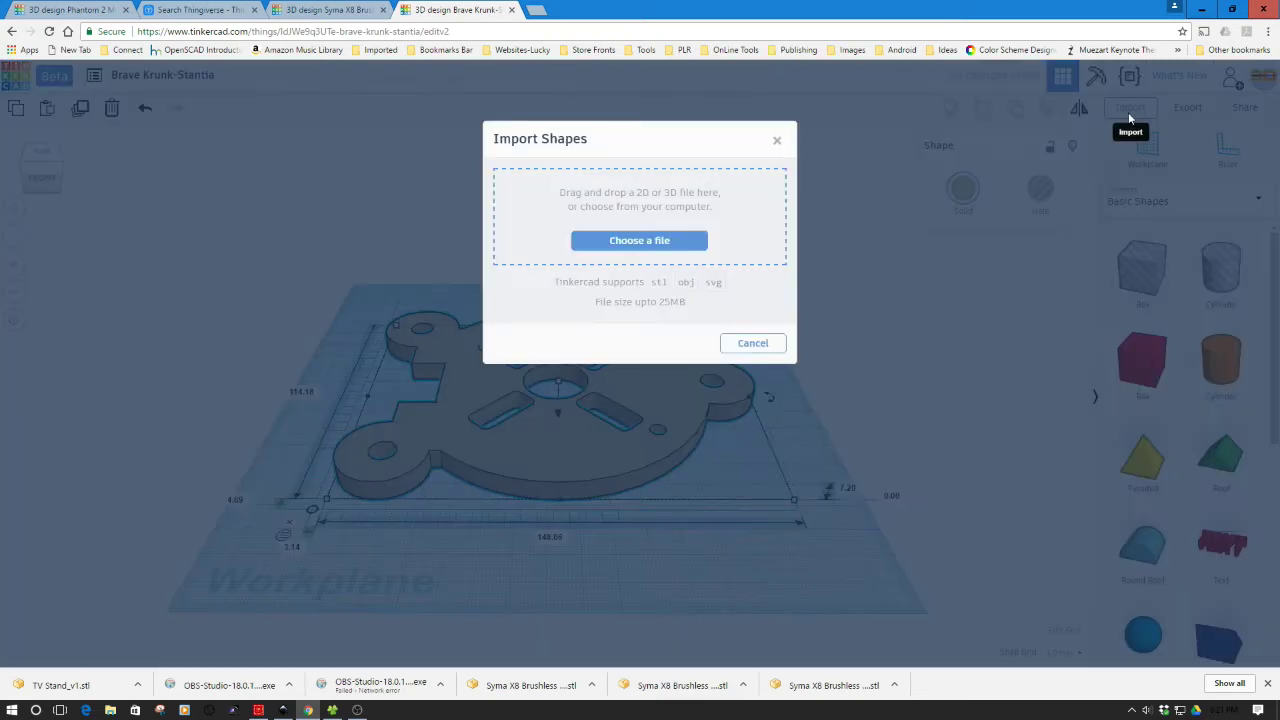
left_click(648, 238)
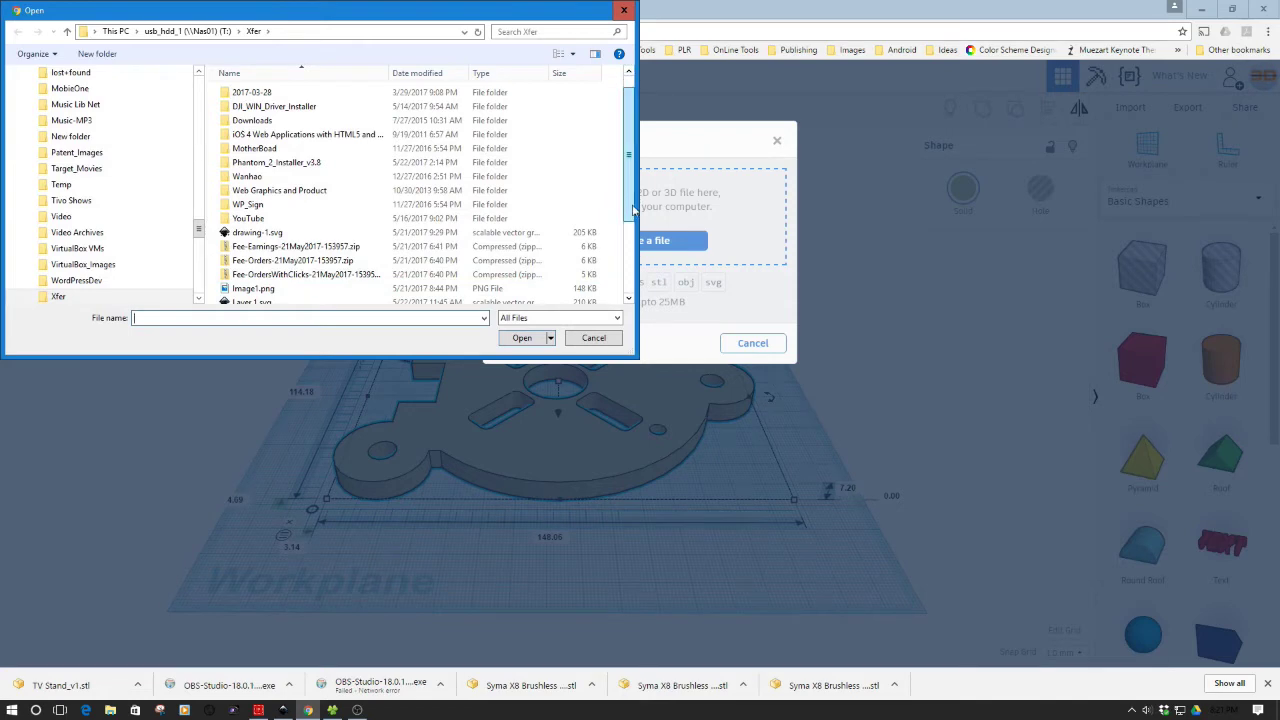
left_click_drag(634, 196, 634, 237)
left_click(256, 257)
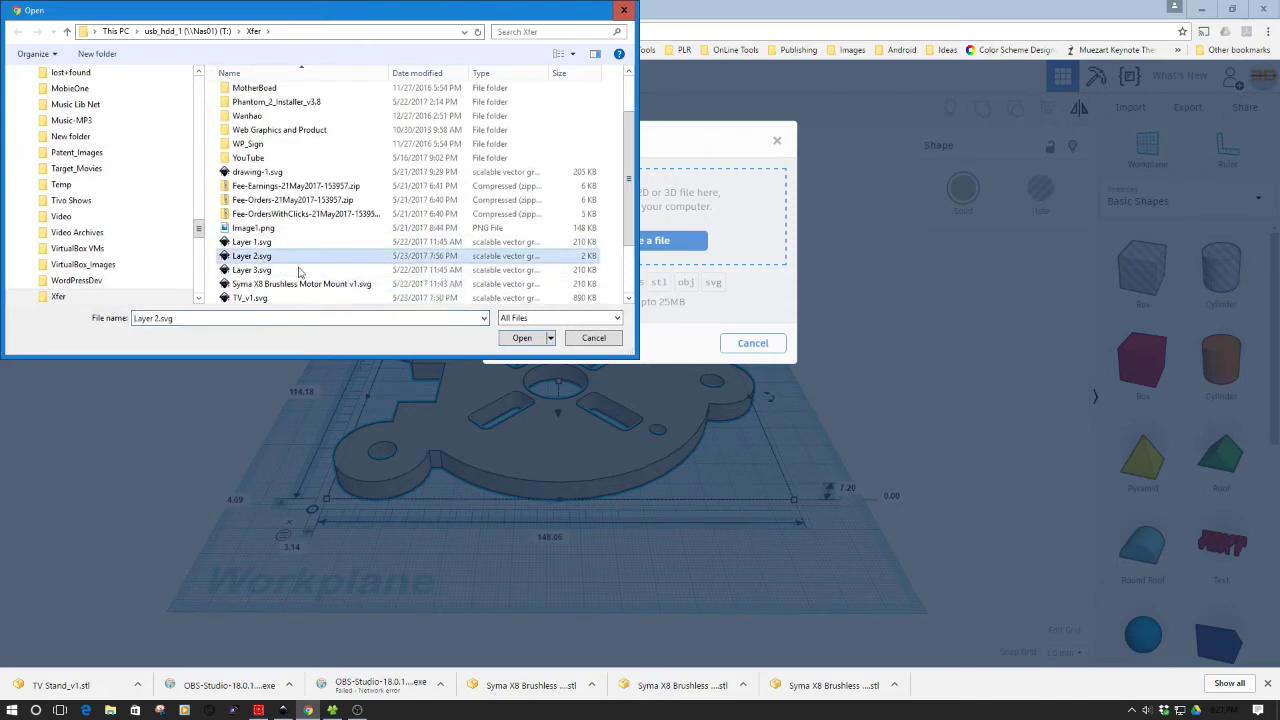
left_click(520, 338)
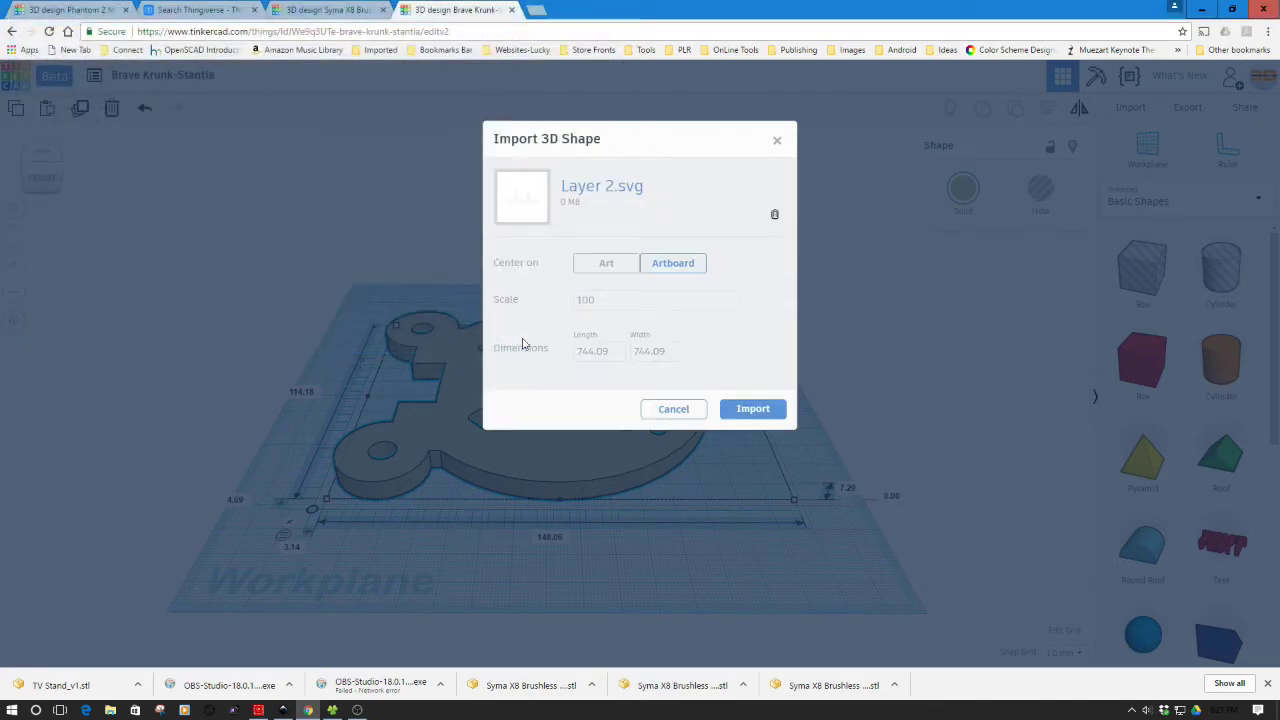
left_click(737, 410)
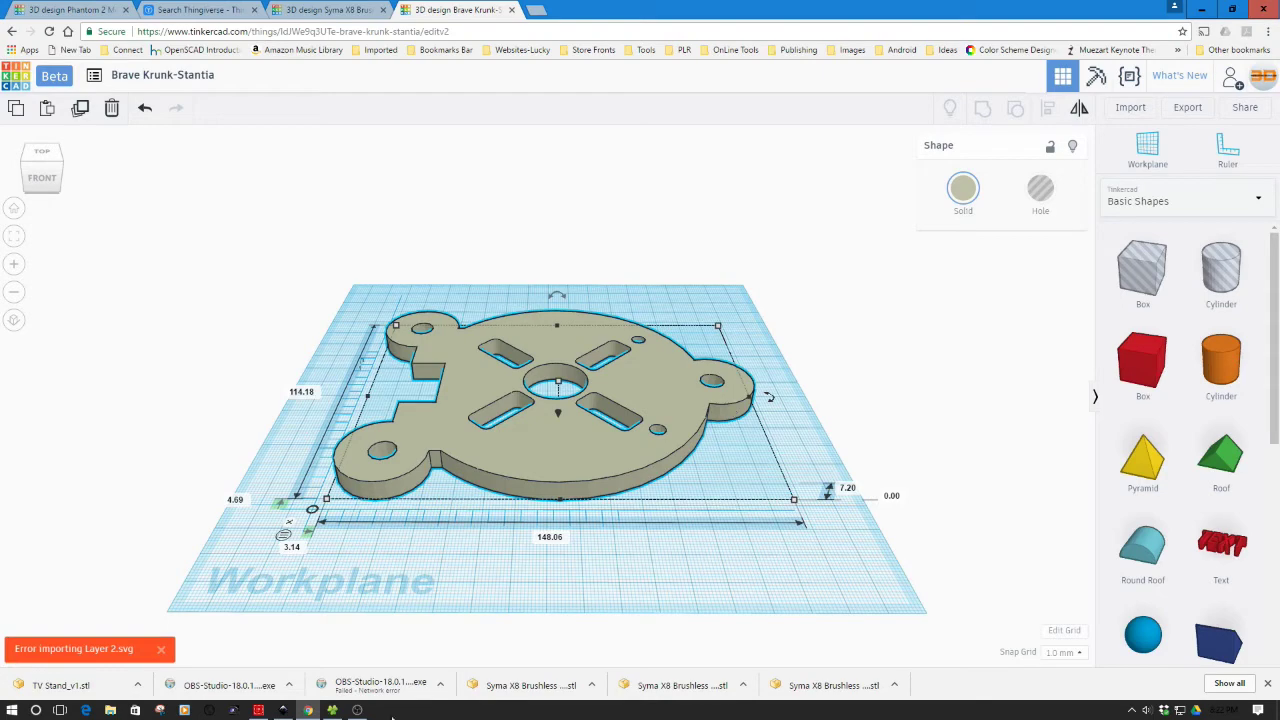
- Deselect the plate and import Layer 2.svg from the Xfer folder into the design
left_click(477, 629)
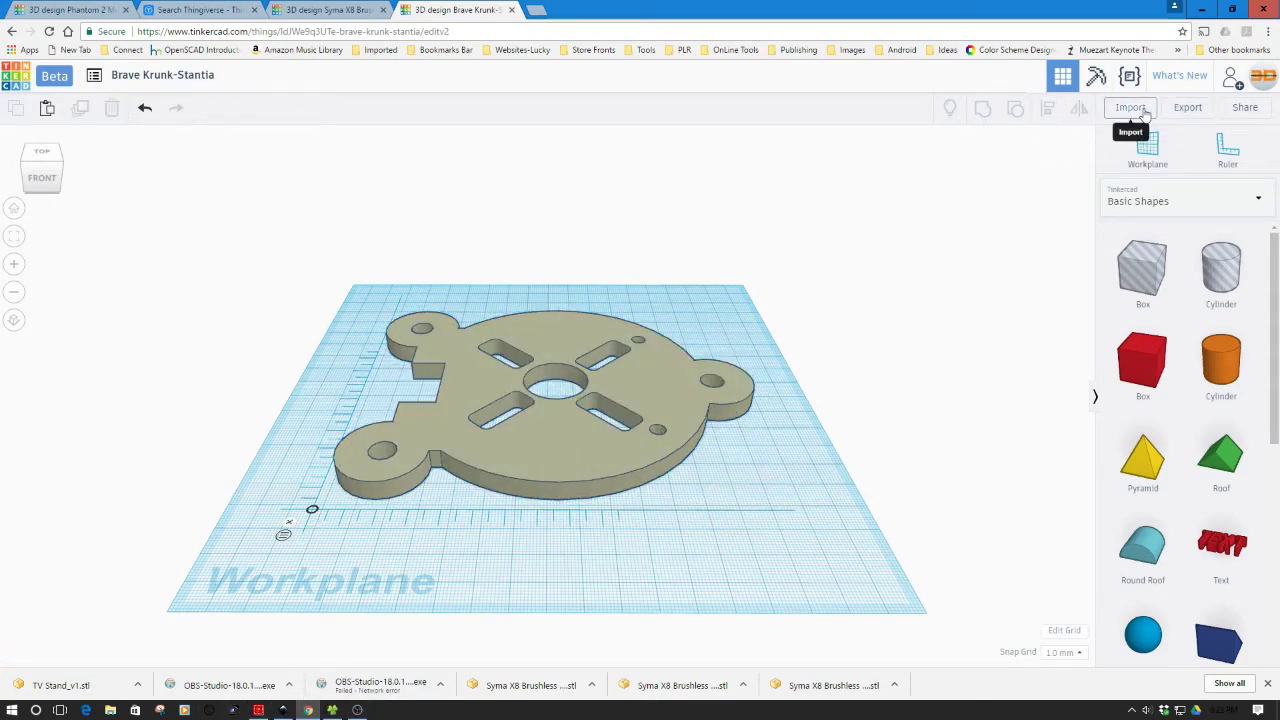
left_click(1143, 110)
left_click(629, 242)
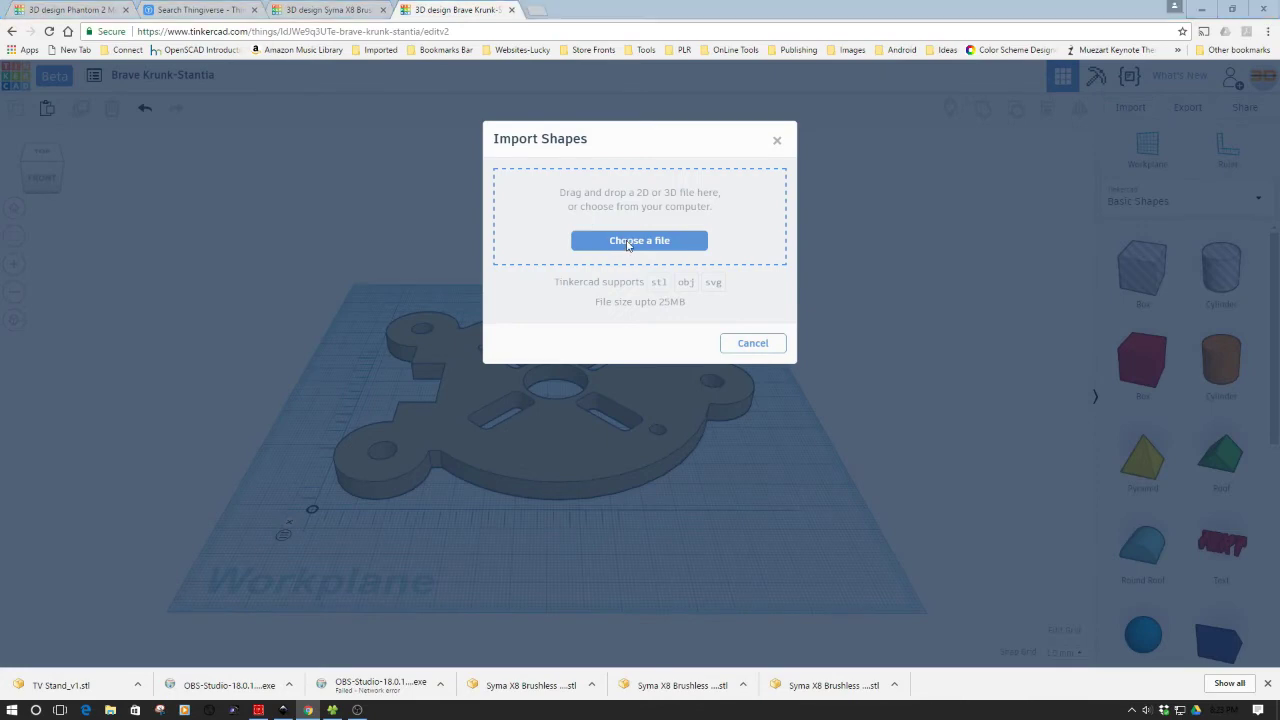
scroll(628, 215, "down", 3)
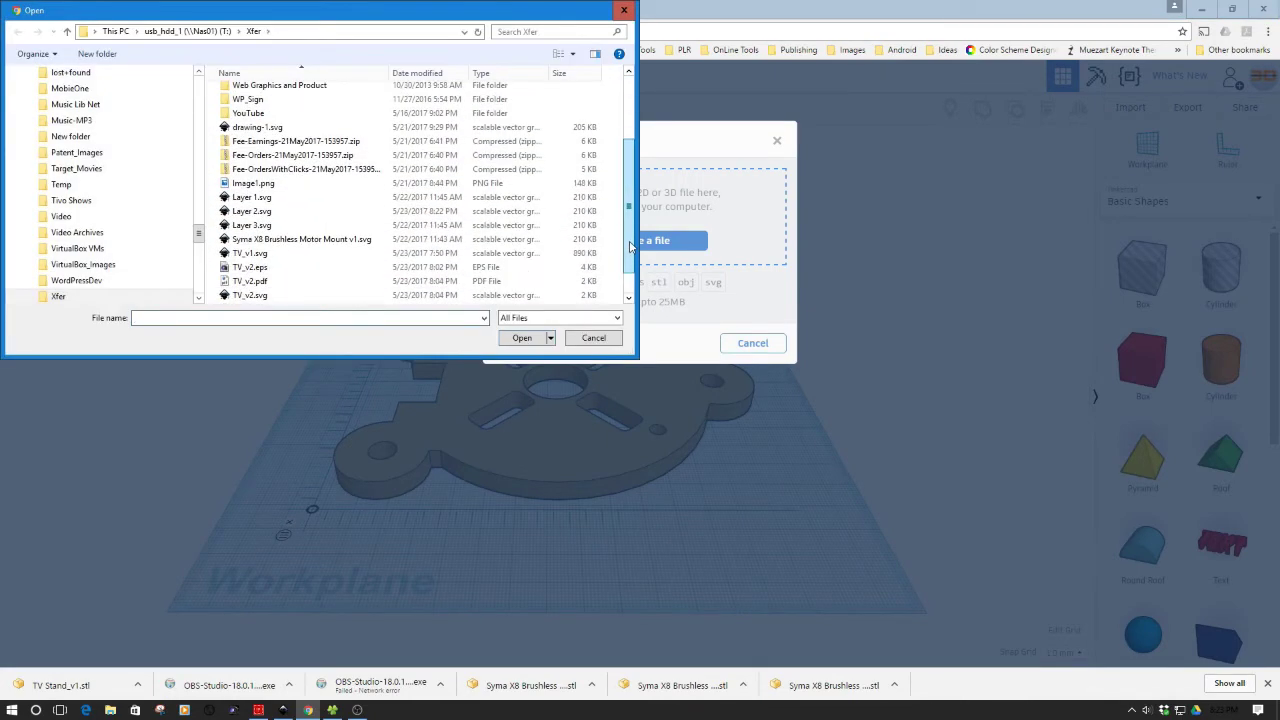
left_click(250, 211)
left_click(514, 339)
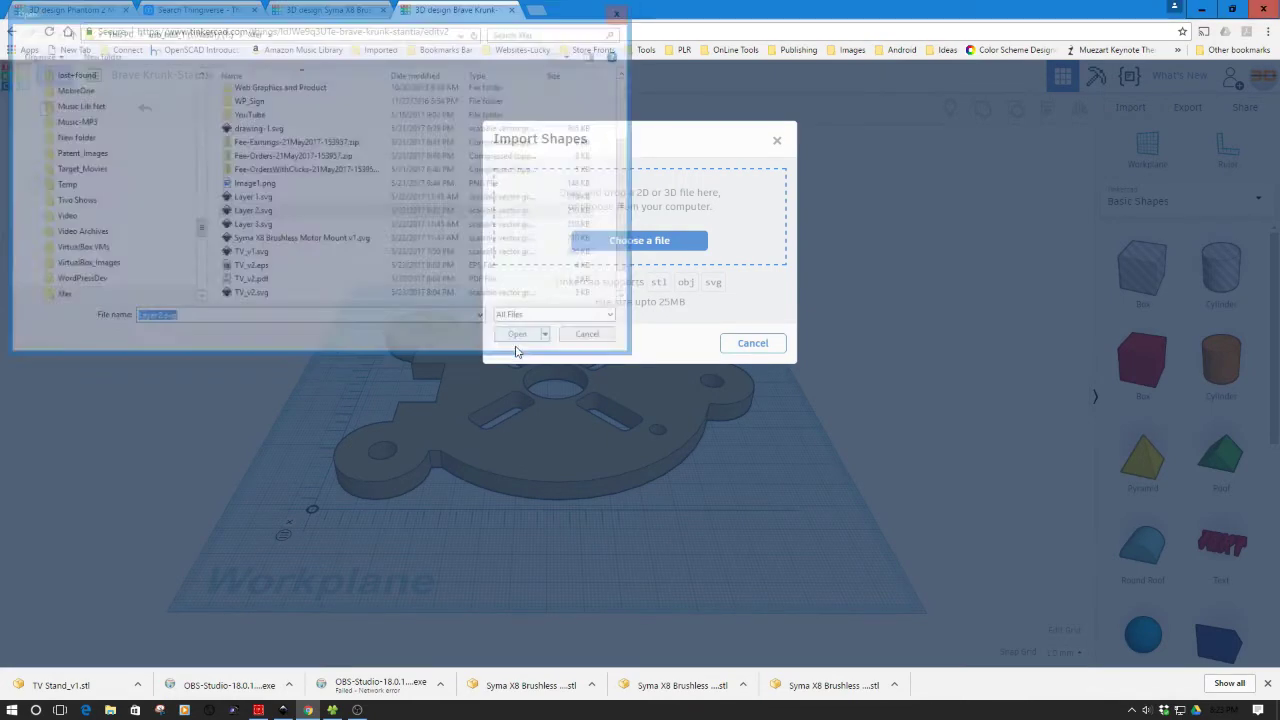
left_click(750, 408)
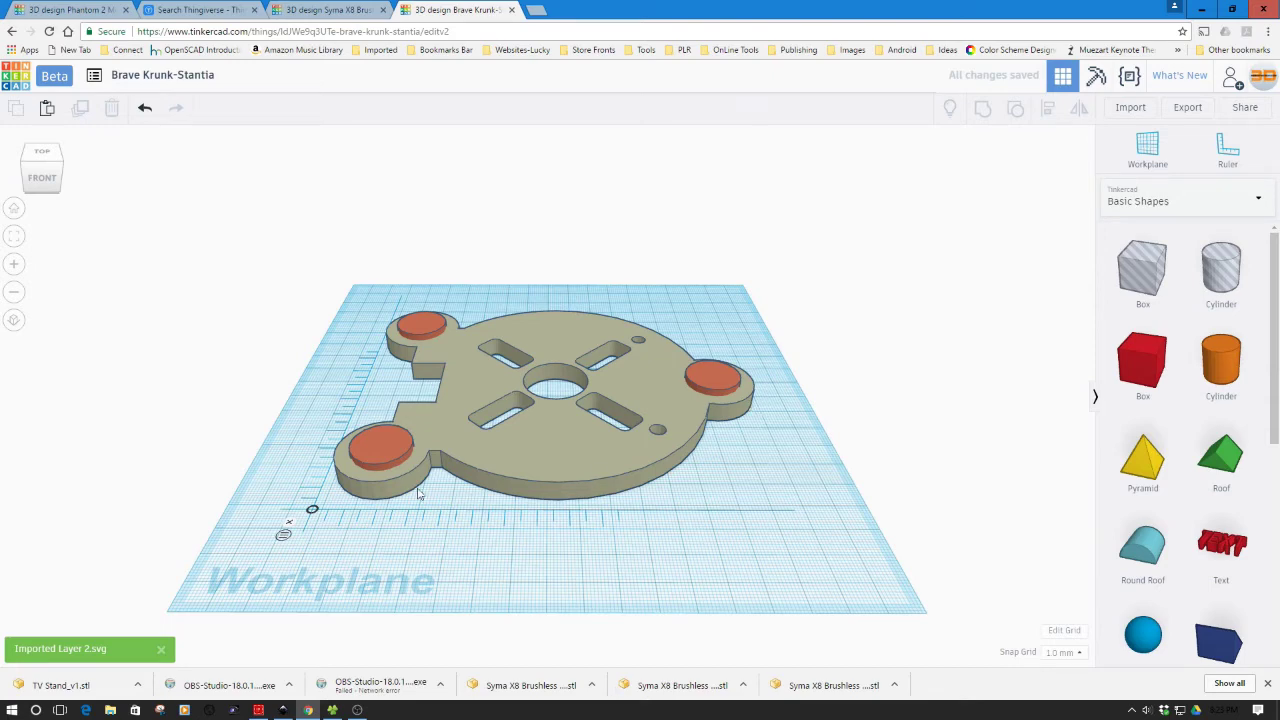
- Turn the three imported round pockets into a hole shape and raise it 1.2 mm above the workplane
left_click(385, 456)
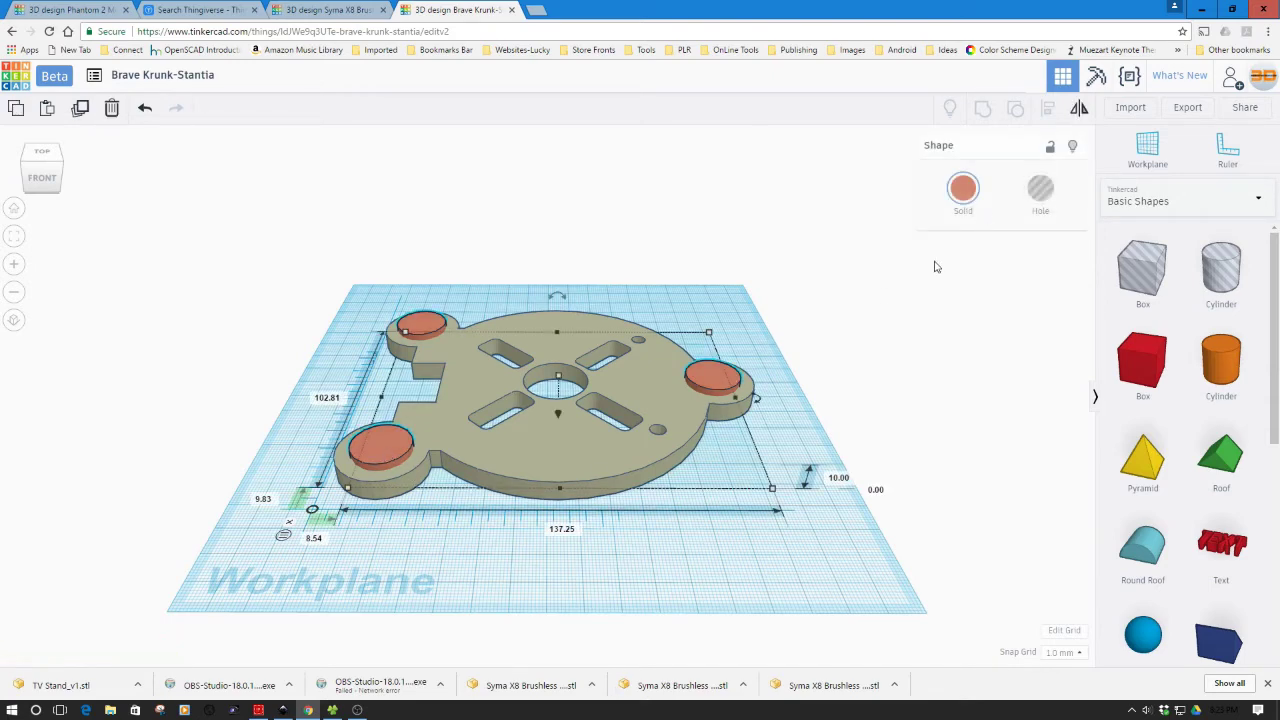
left_click(1040, 188)
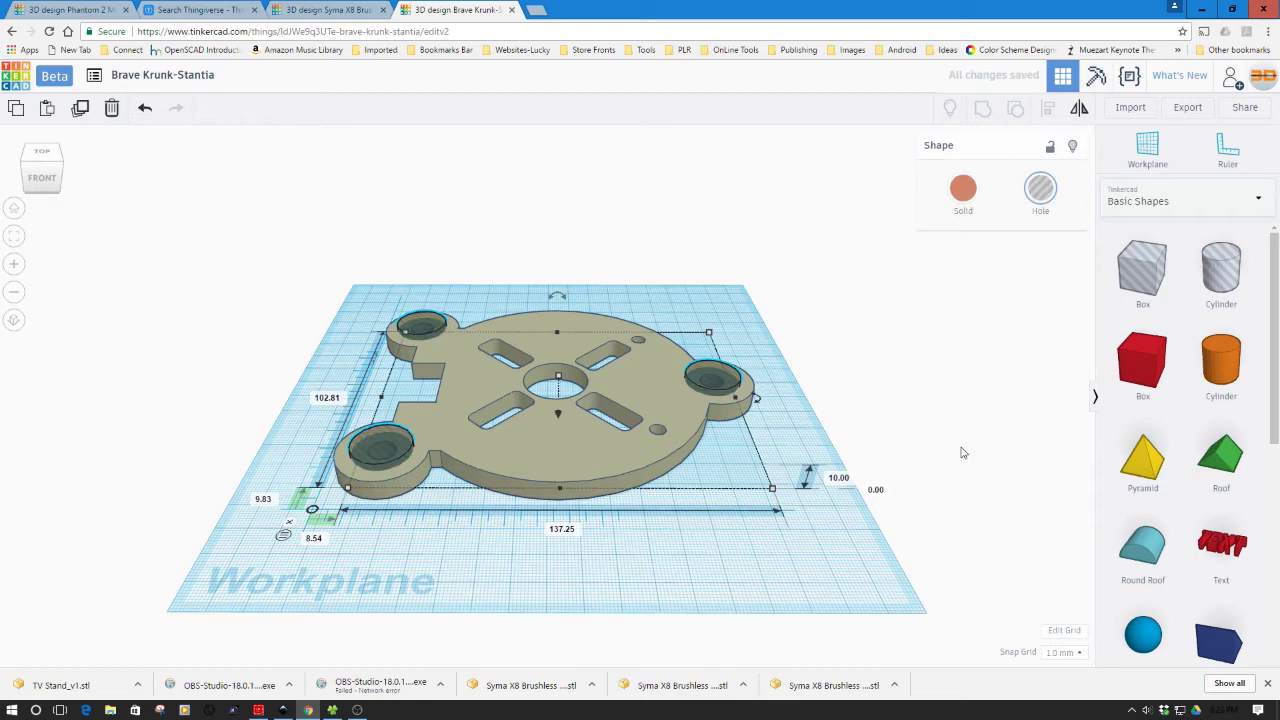
left_click(879, 489)
type("1.2")
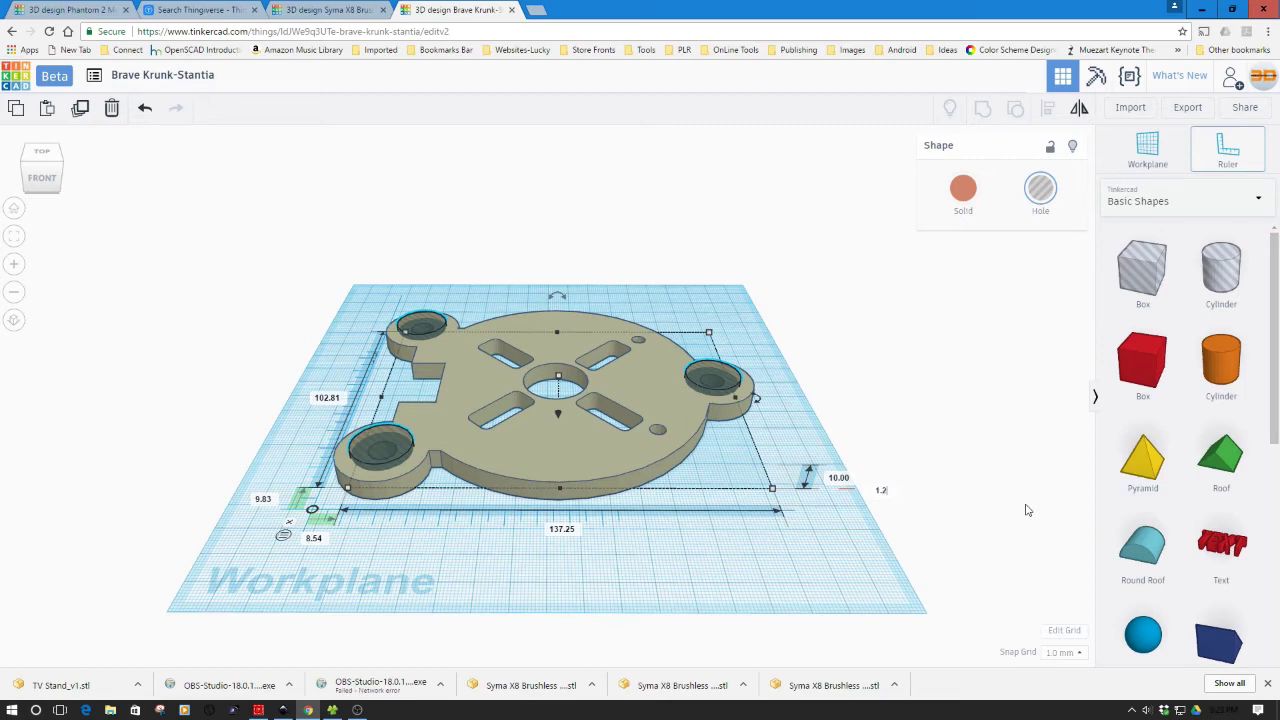
key("Return")
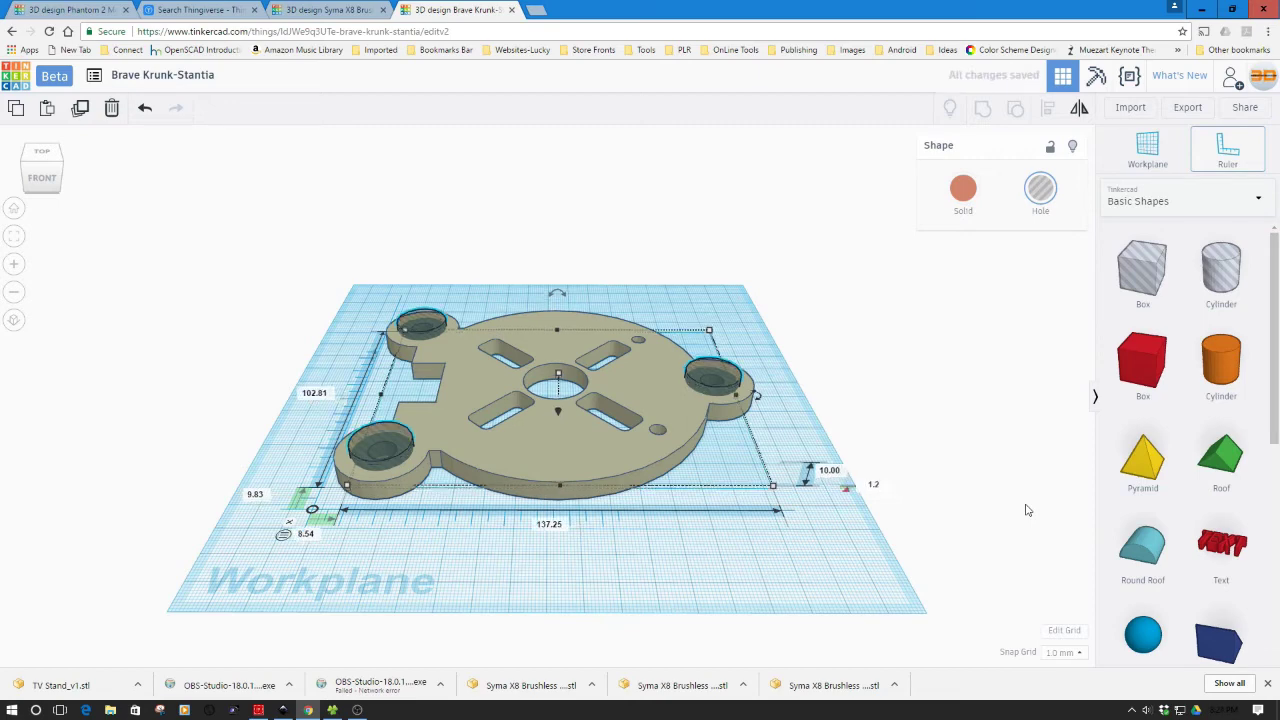
right_click_drag(743, 531, 766, 563)
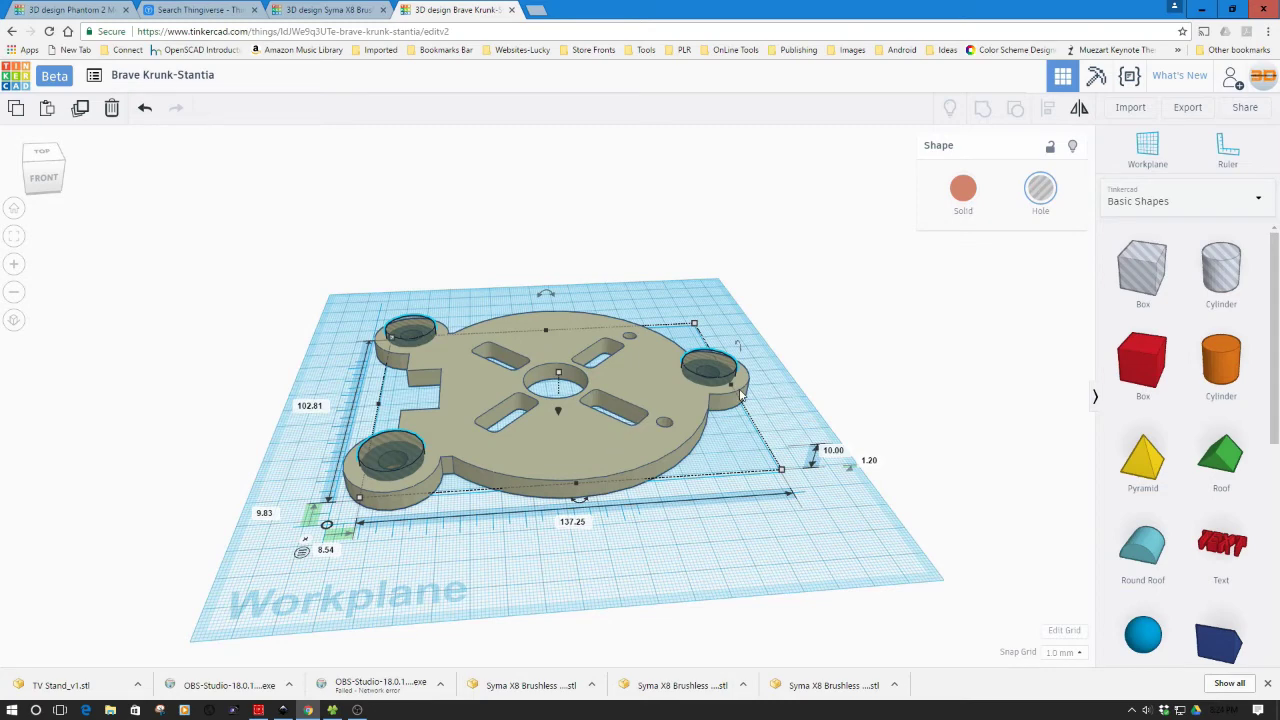
- Import Layer 3.svg from the Xfer folder at scale 100, centered on the artboard
left_click(1110, 108)
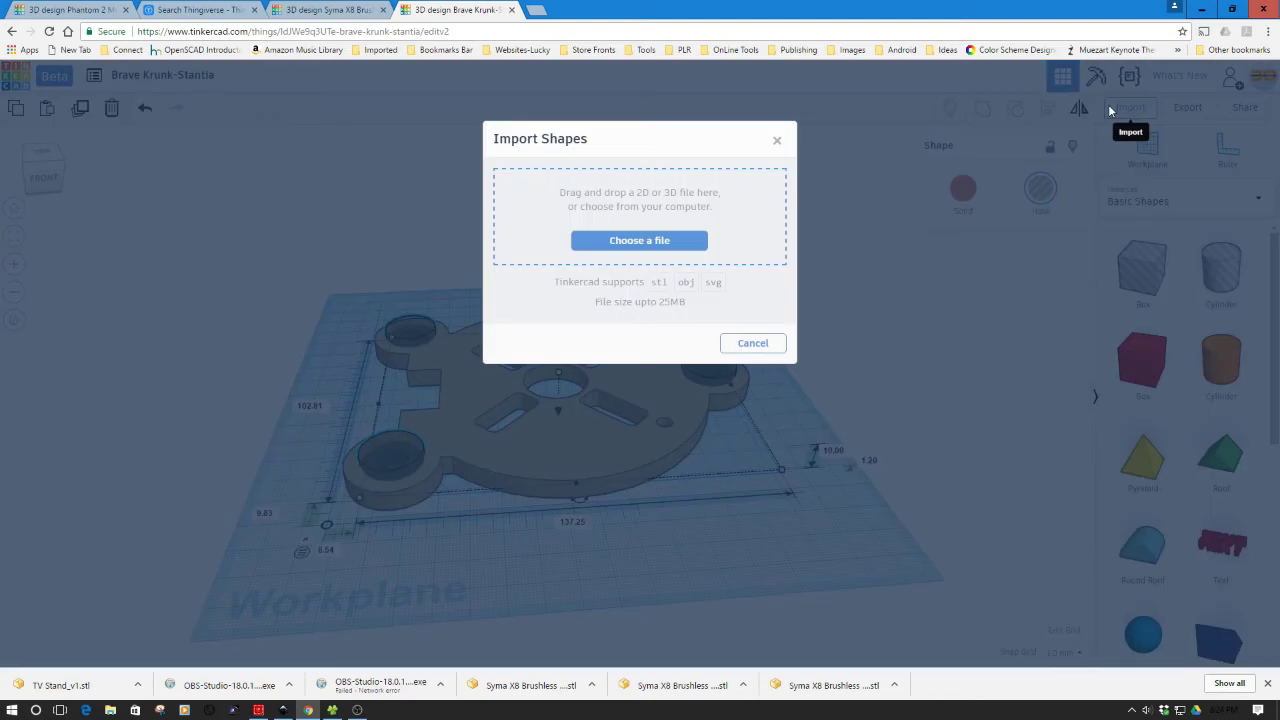
left_click(640, 242)
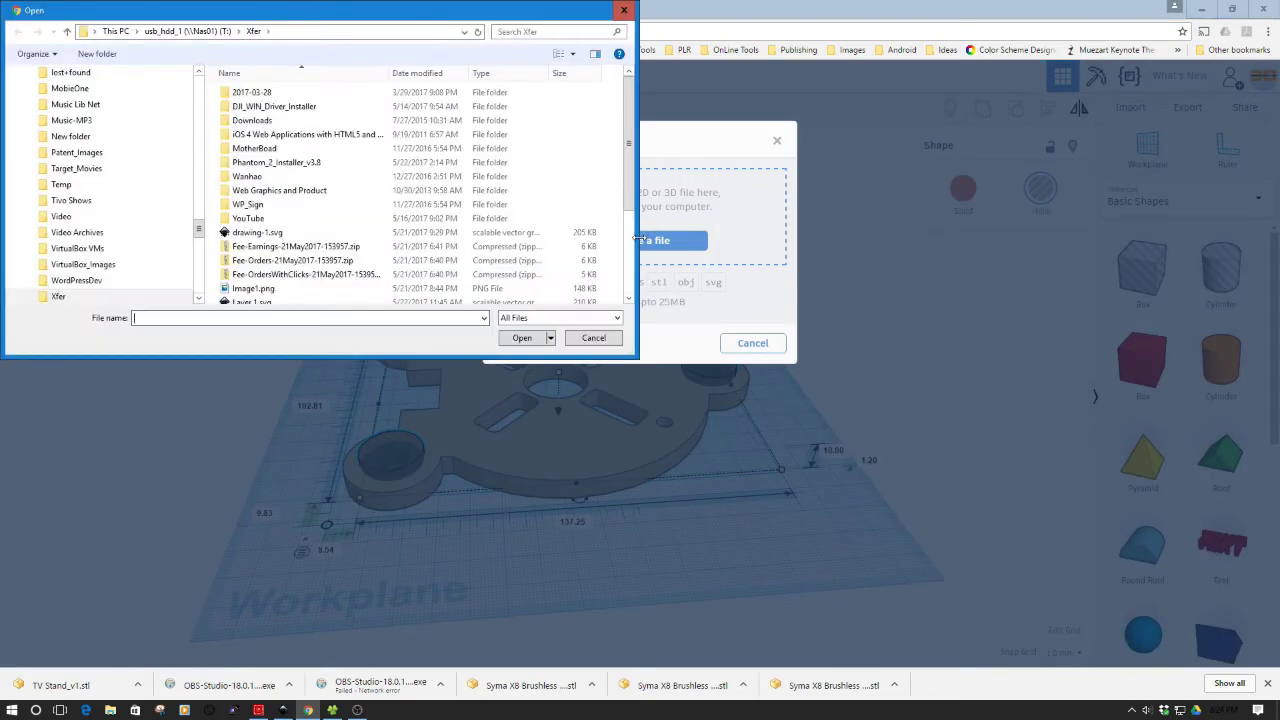
left_click_drag(627, 168, 627, 256)
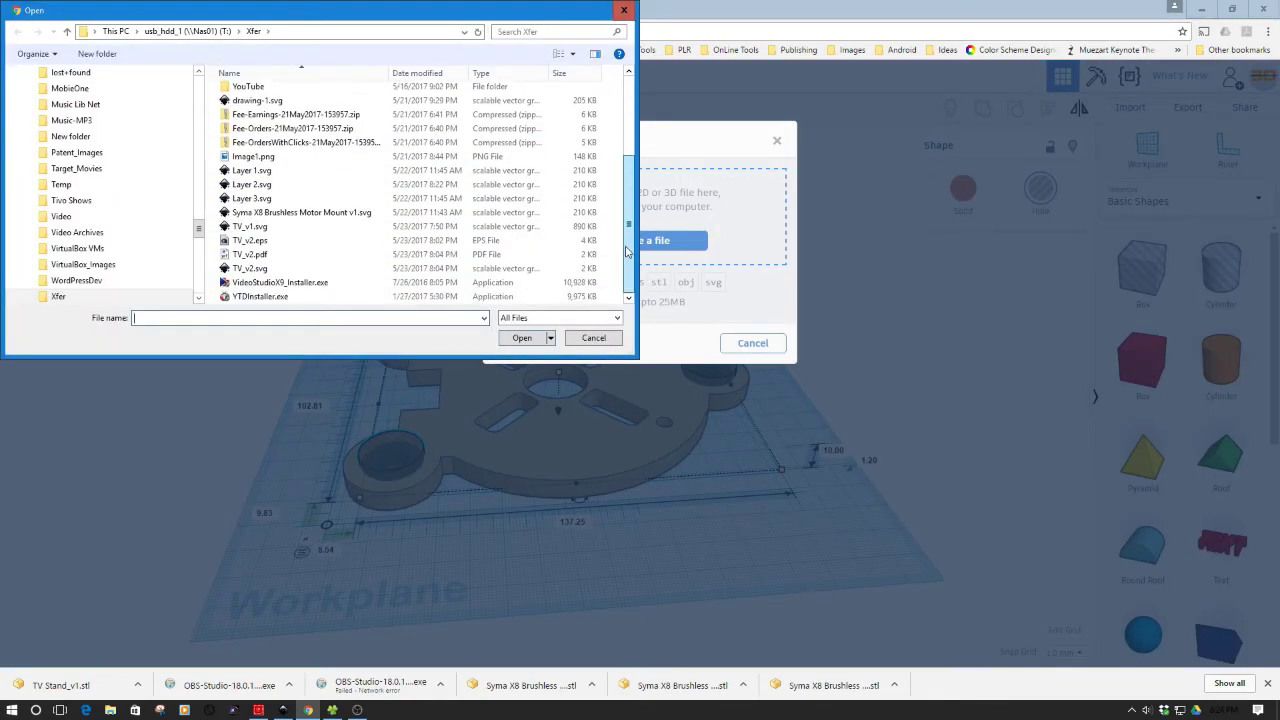
left_click(250, 198)
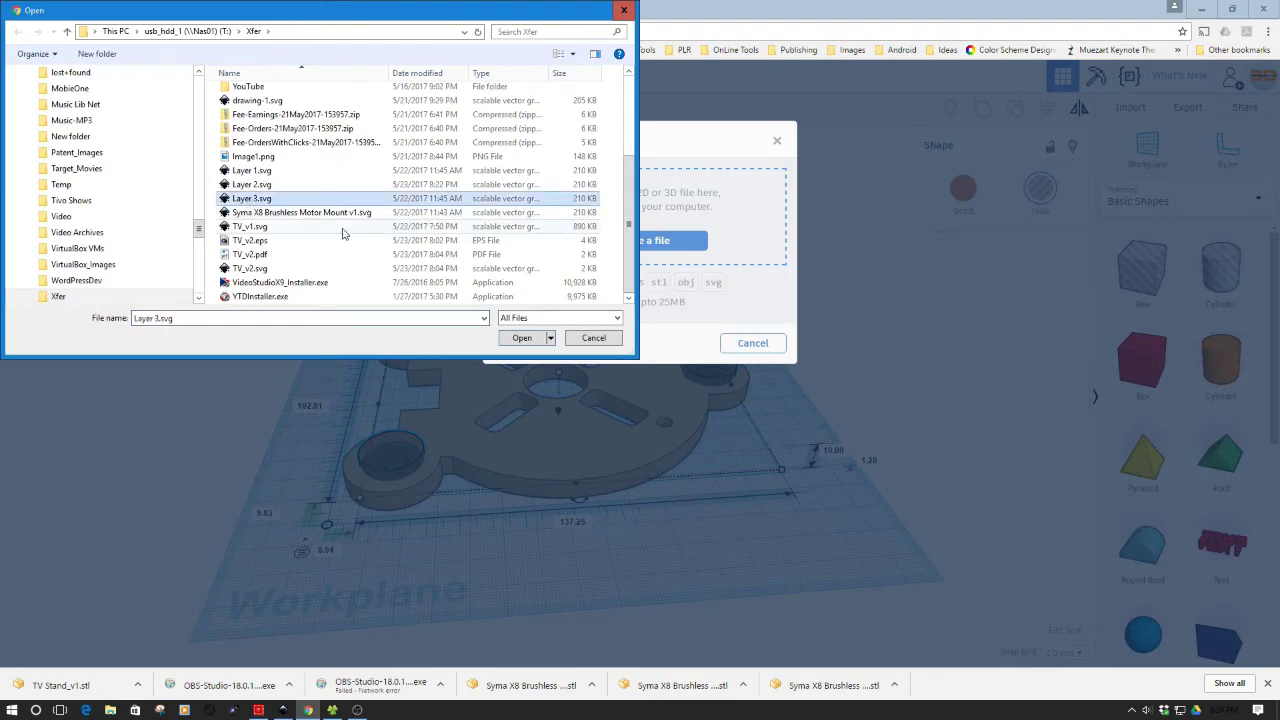
left_click(518, 338)
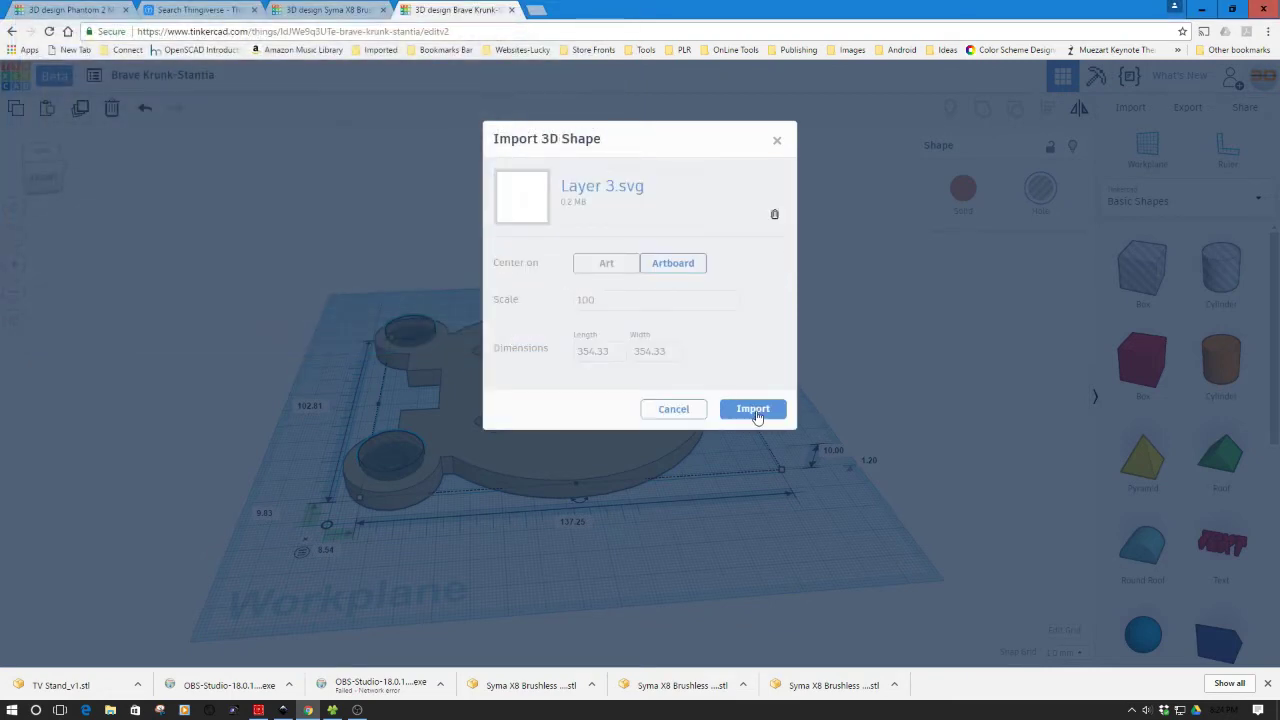
left_click(753, 410)
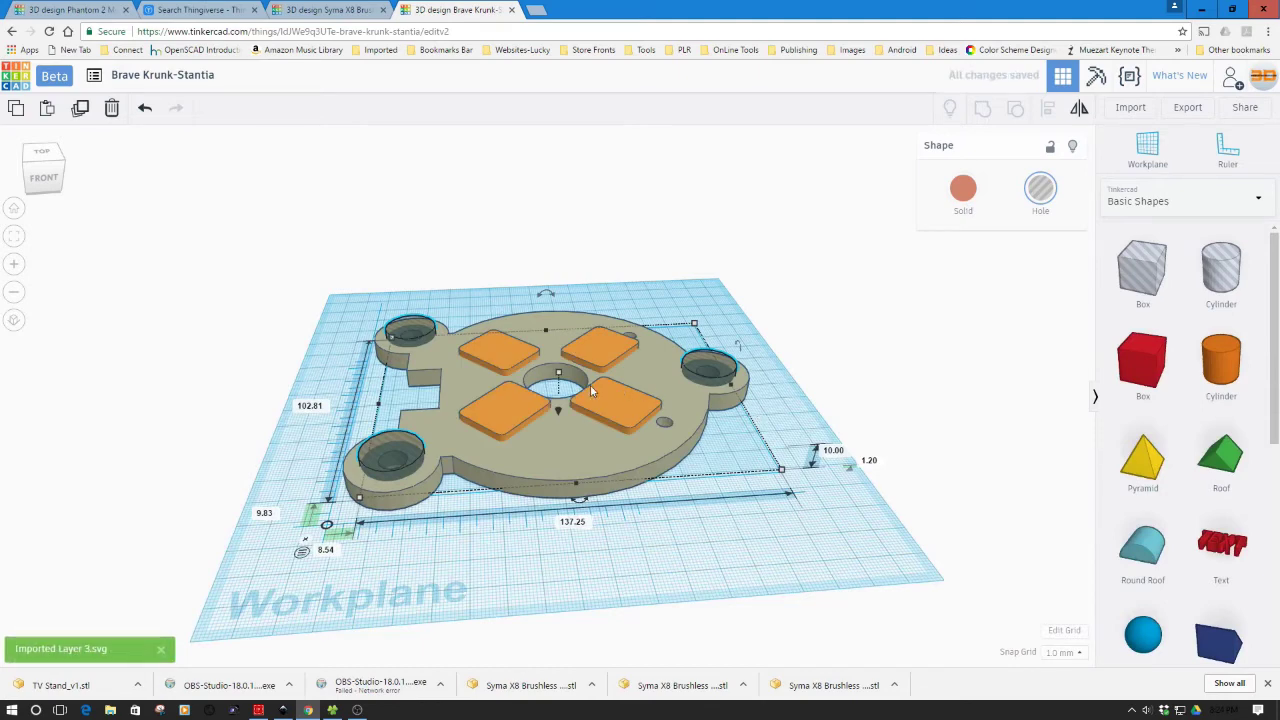
- Turn the four imported rectangular pockets into a hole shape and raise it 3 mm above the workplane
left_click(502, 351)
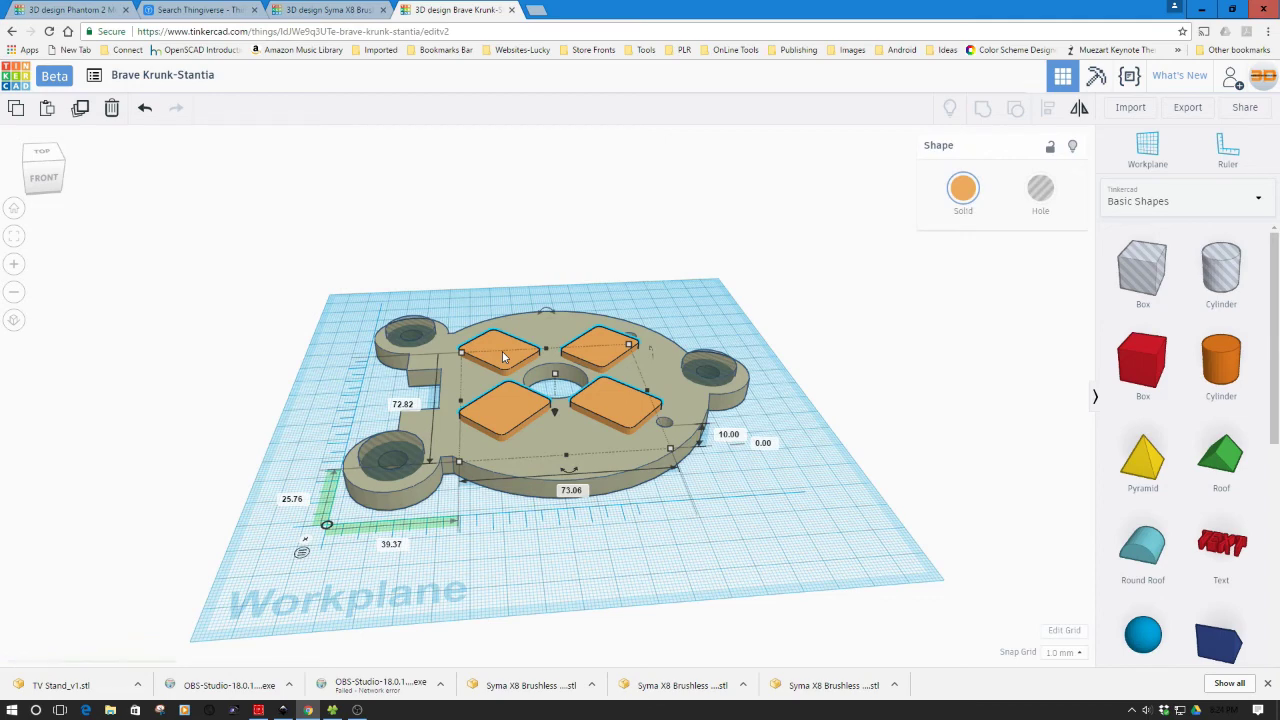
left_click(1038, 186)
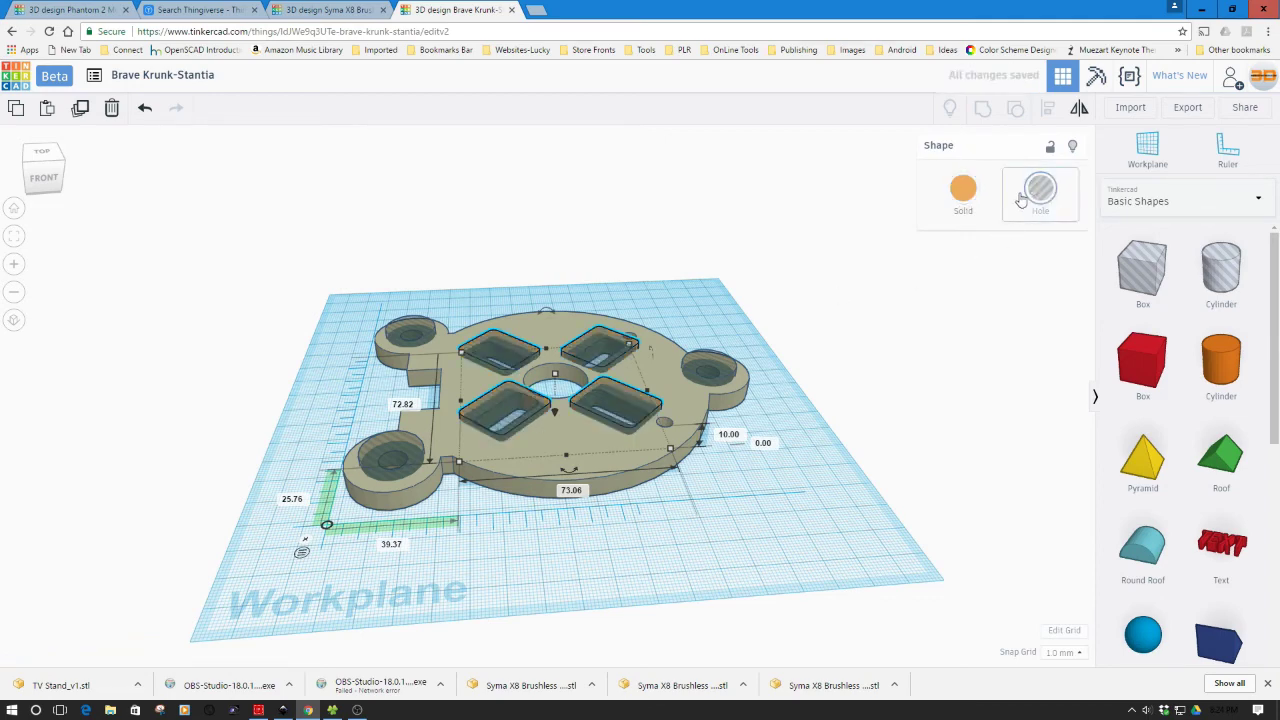
left_click(766, 443)
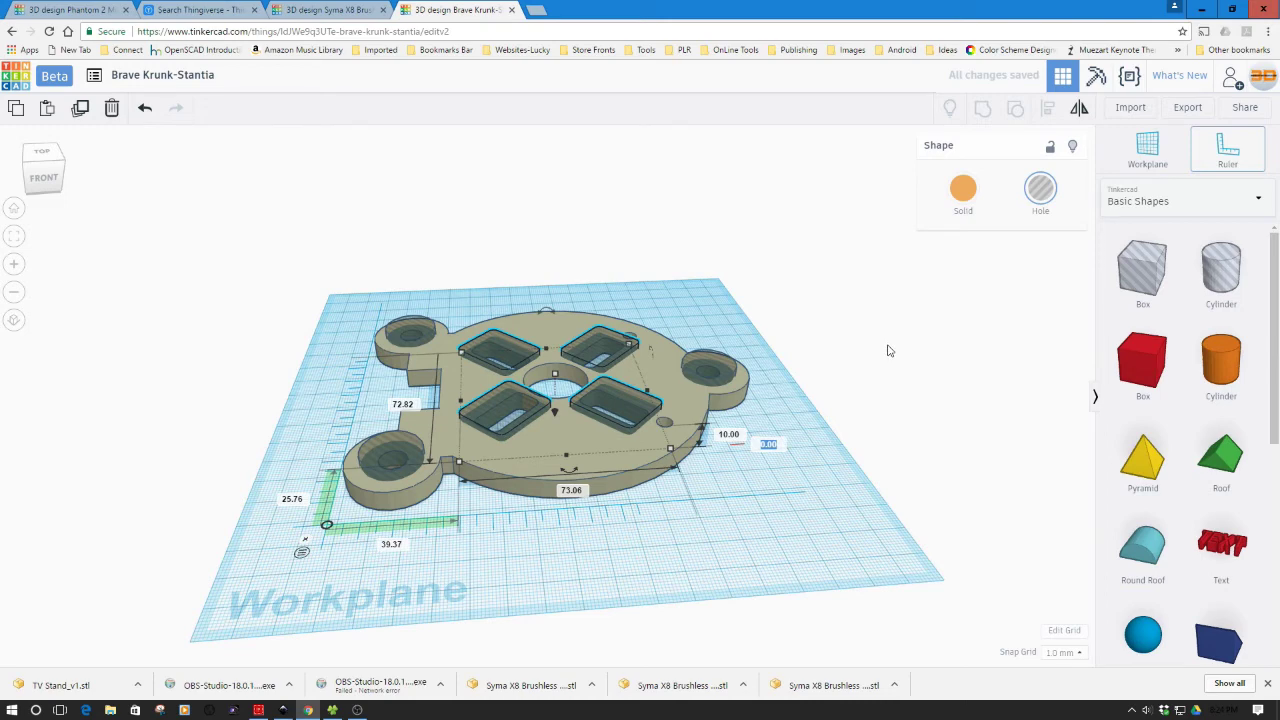
type("3")
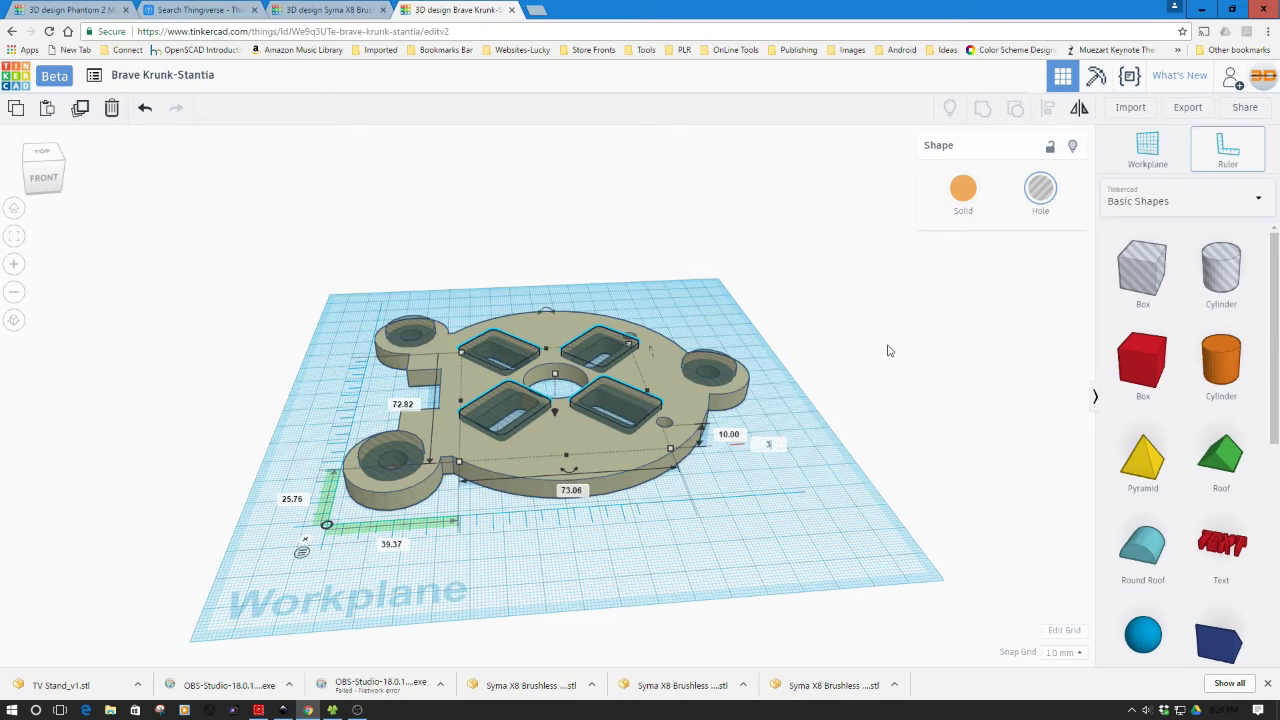
key("Return")
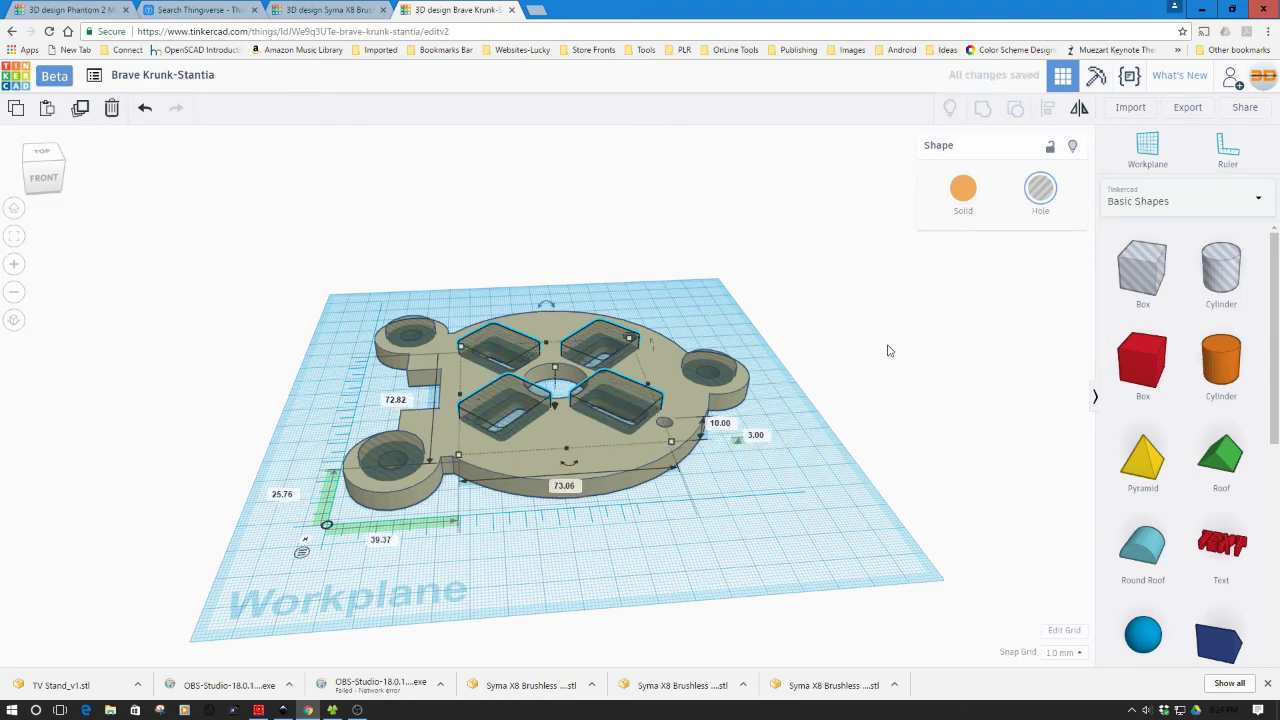
- Group the plate with both sets of pocket holes to cut them out, and select the resulting mount
left_click(759, 507)
left_click_drag(250, 242, 808, 535)
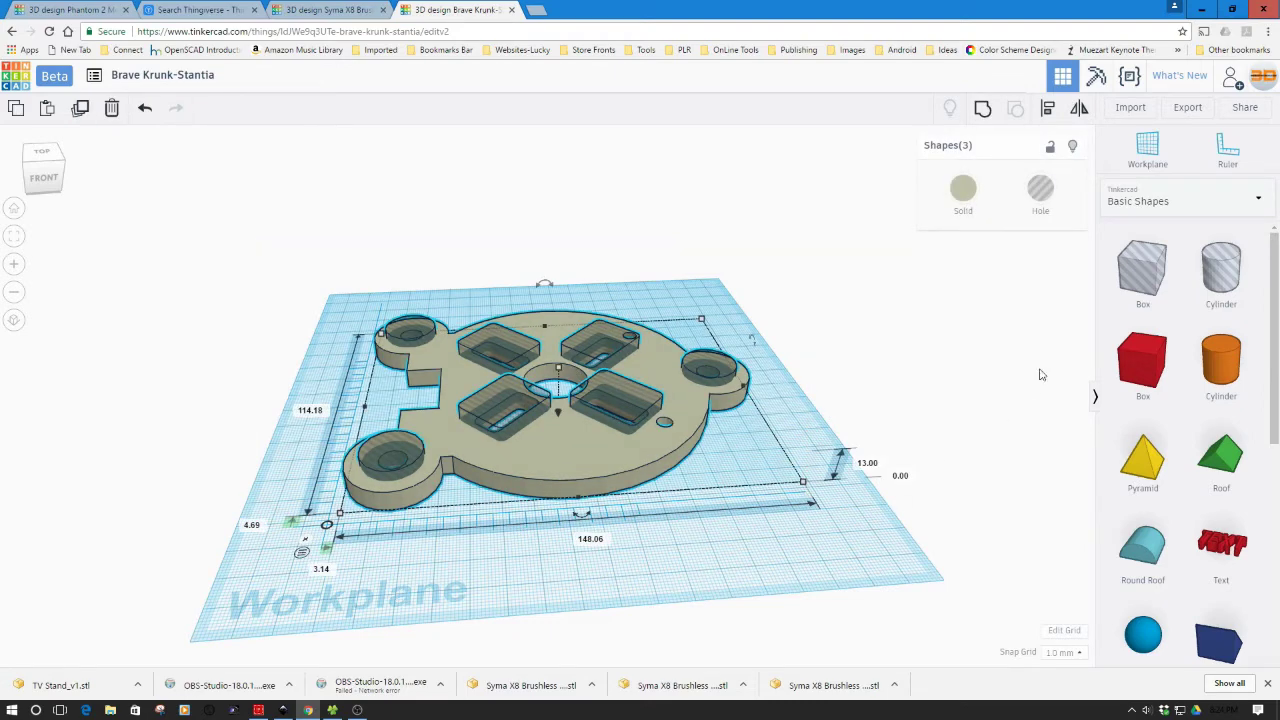
left_click(982, 107)
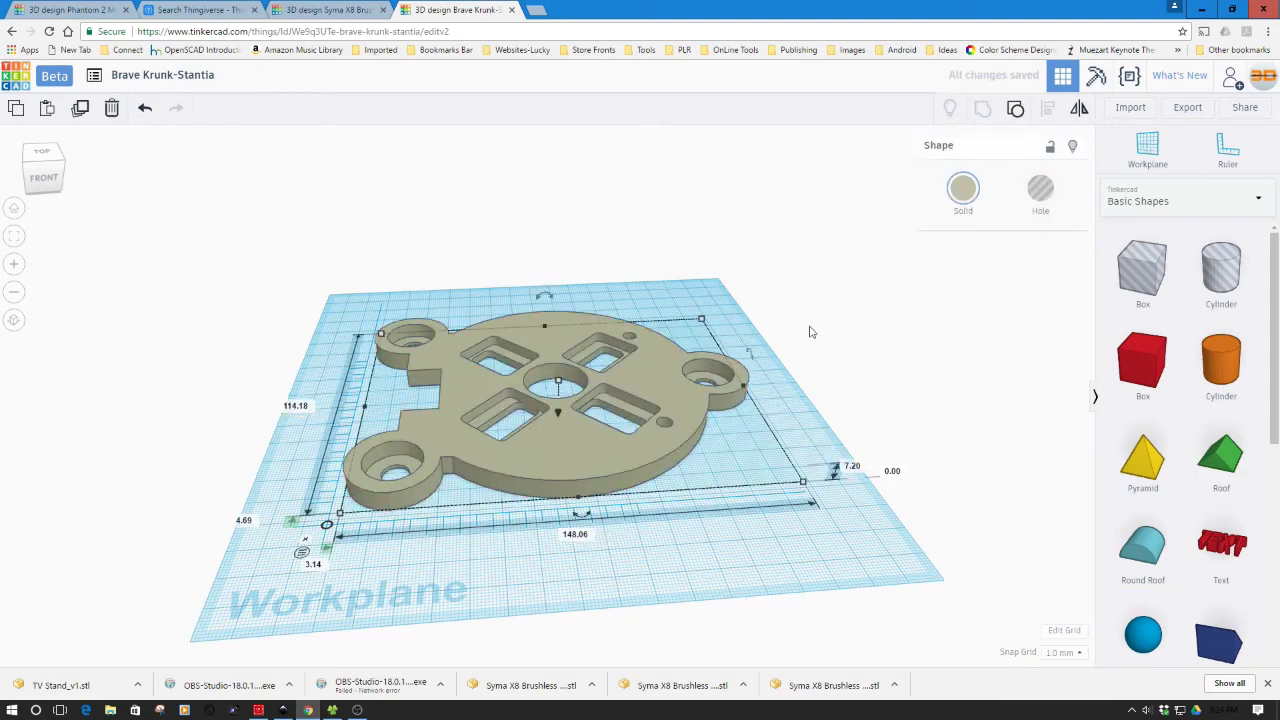
left_click(634, 271)
right_click_drag(634, 271, 605, 337)
left_click(560, 319)
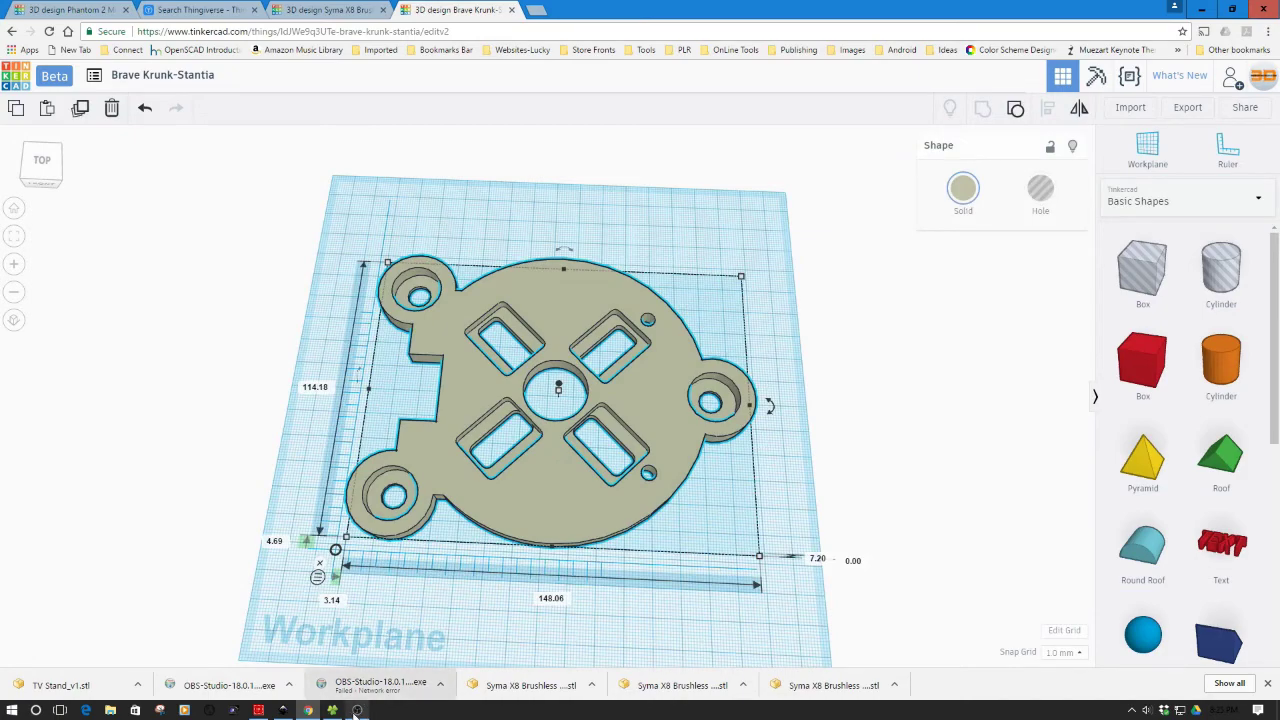
- Switch to Inkscape, show the Base (Additive) layer, and select the base outline to get its exact width
mouse_move(308, 710)
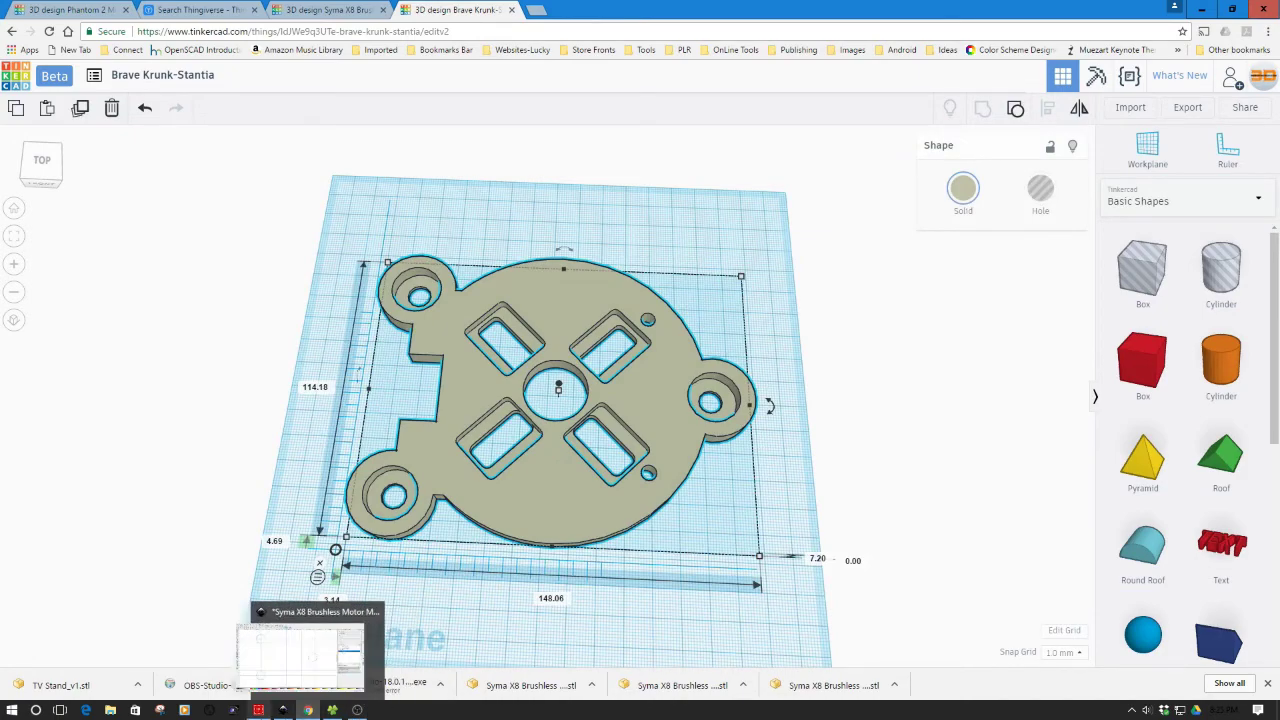
left_click(283, 710)
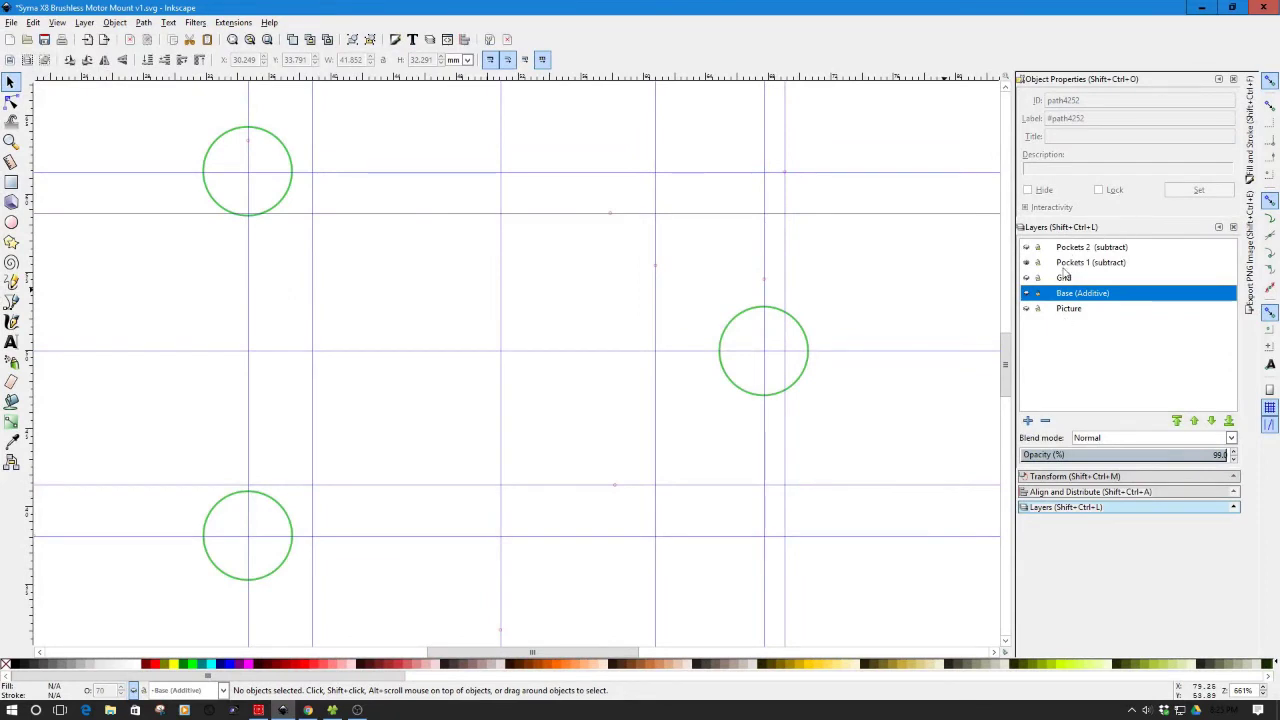
left_click(1028, 294)
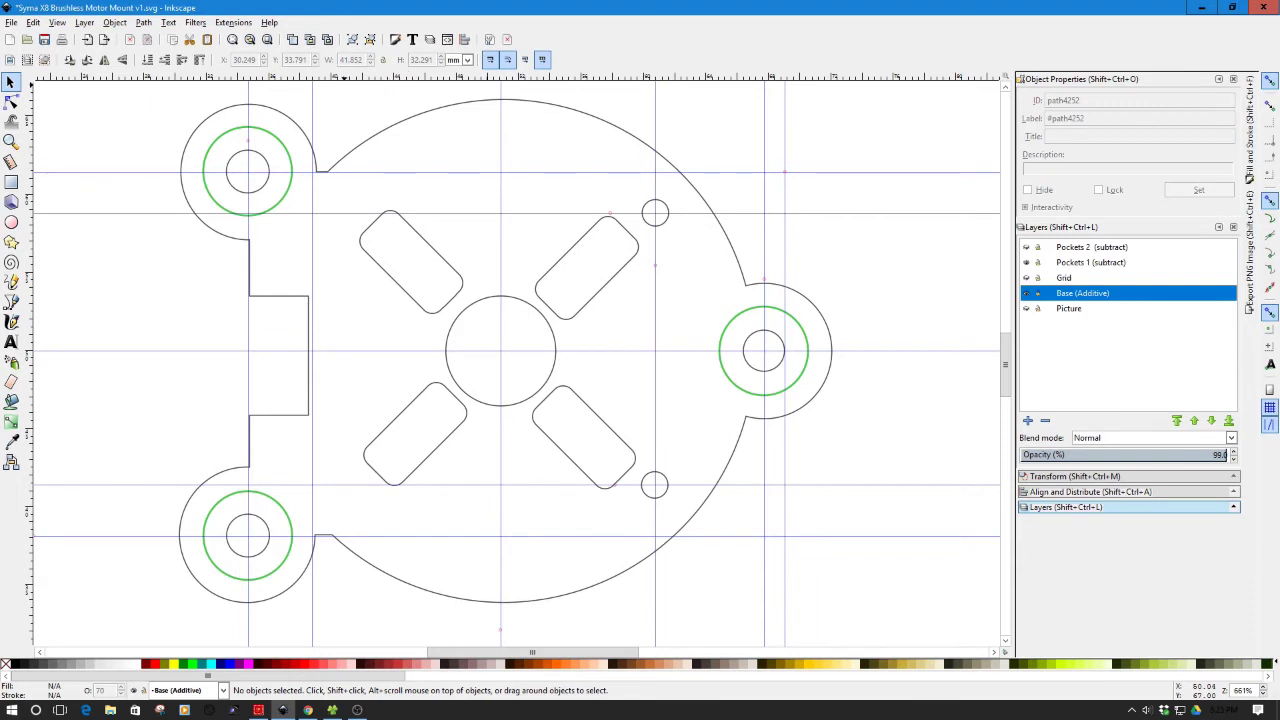
left_click(380, 128)
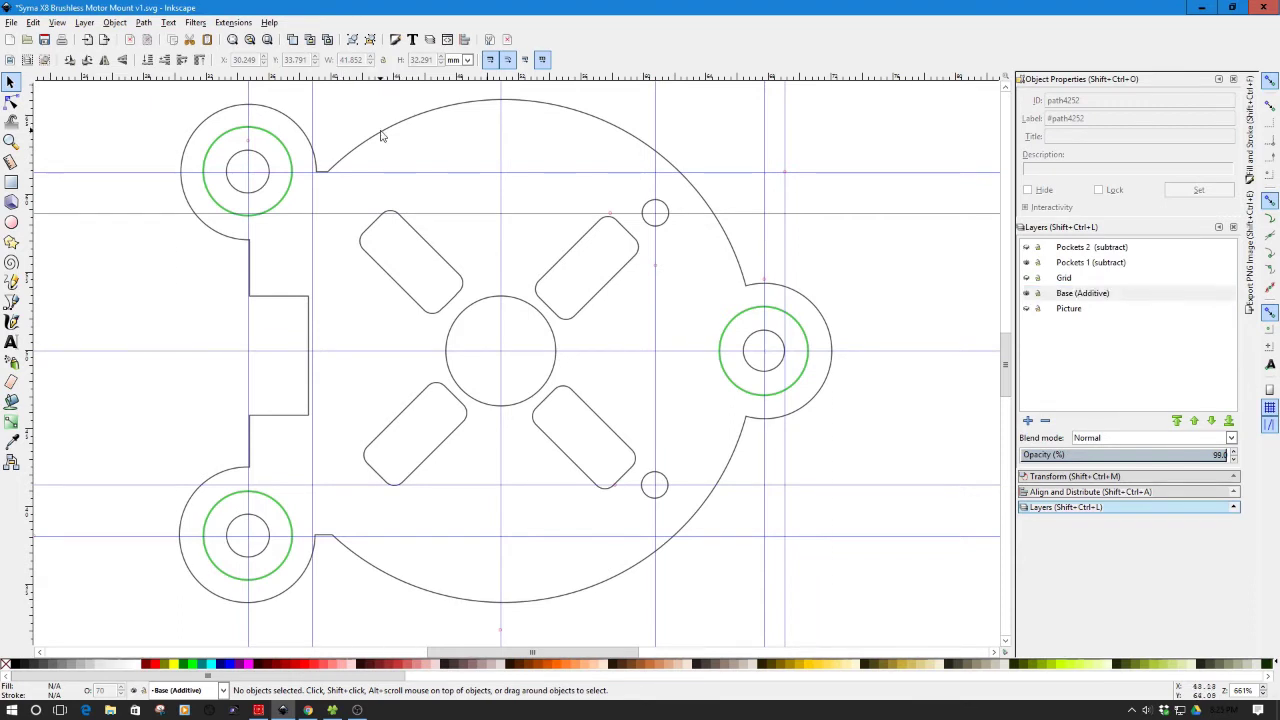
double_click(352, 60)
right_click(344, 62)
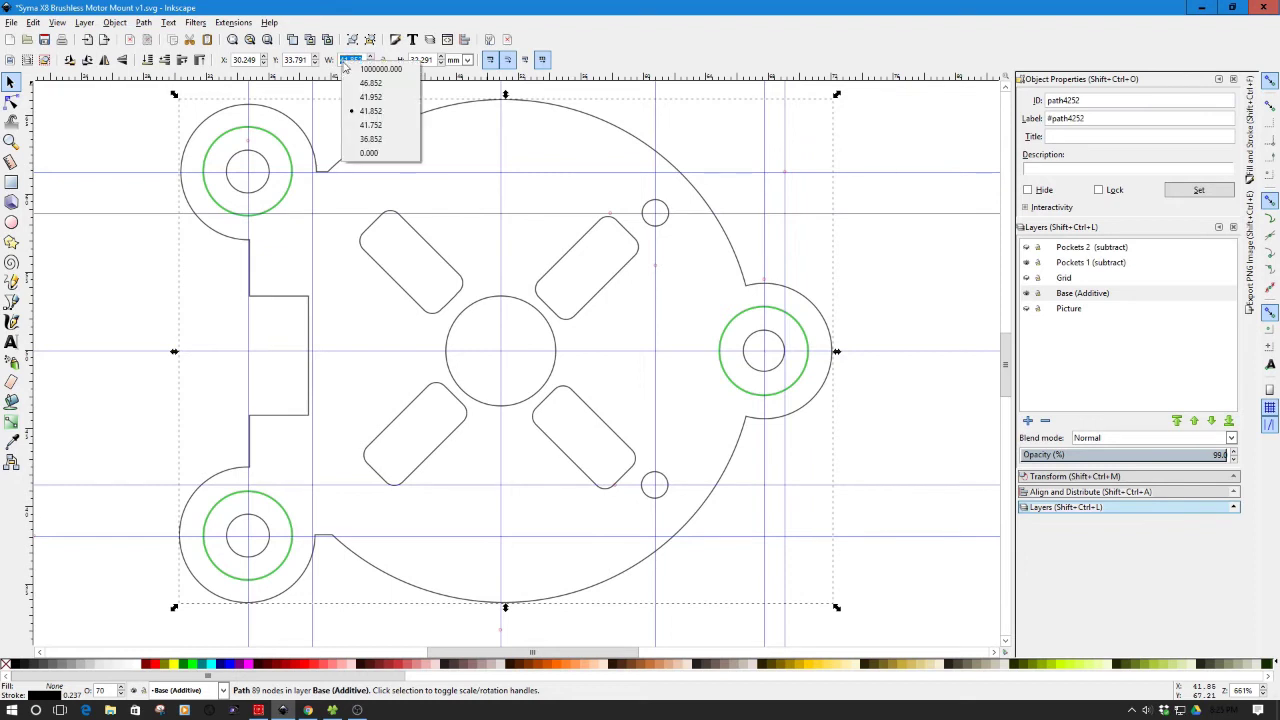
left_click(336, 62)
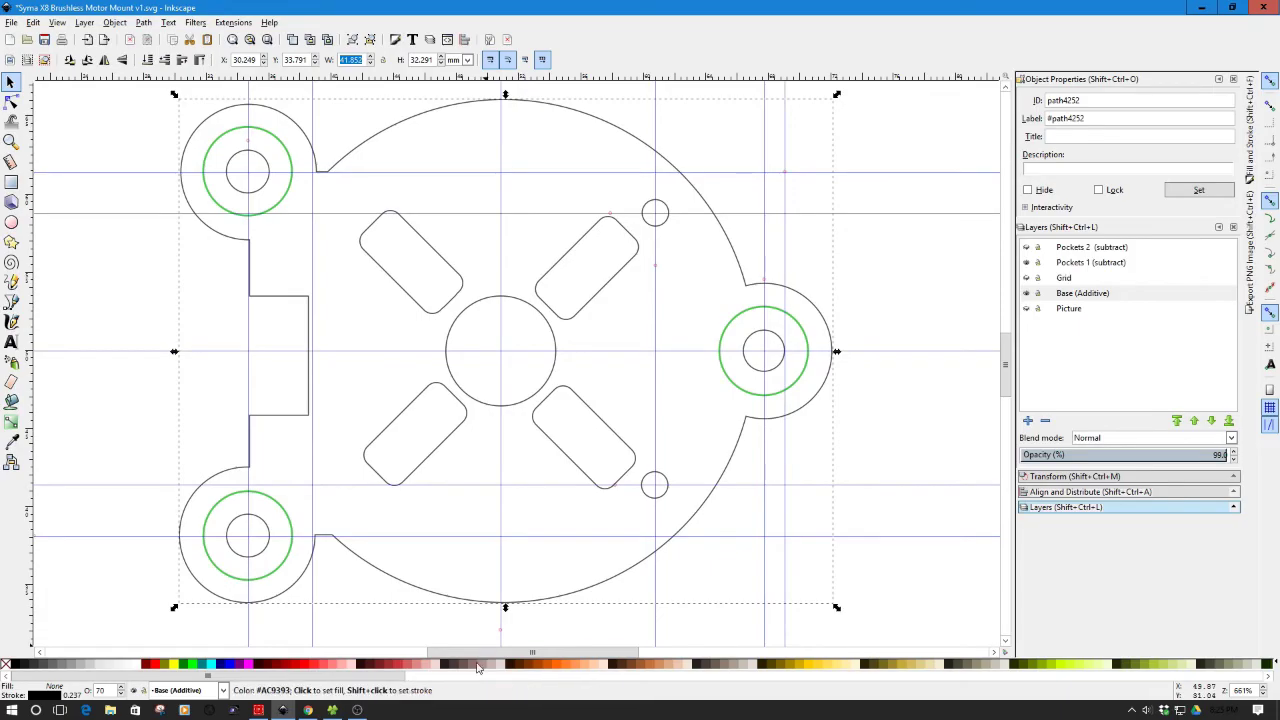
- Switch back to Tinkercad and set the grouped motor mount's width to 41.852 mm
left_click(308, 710)
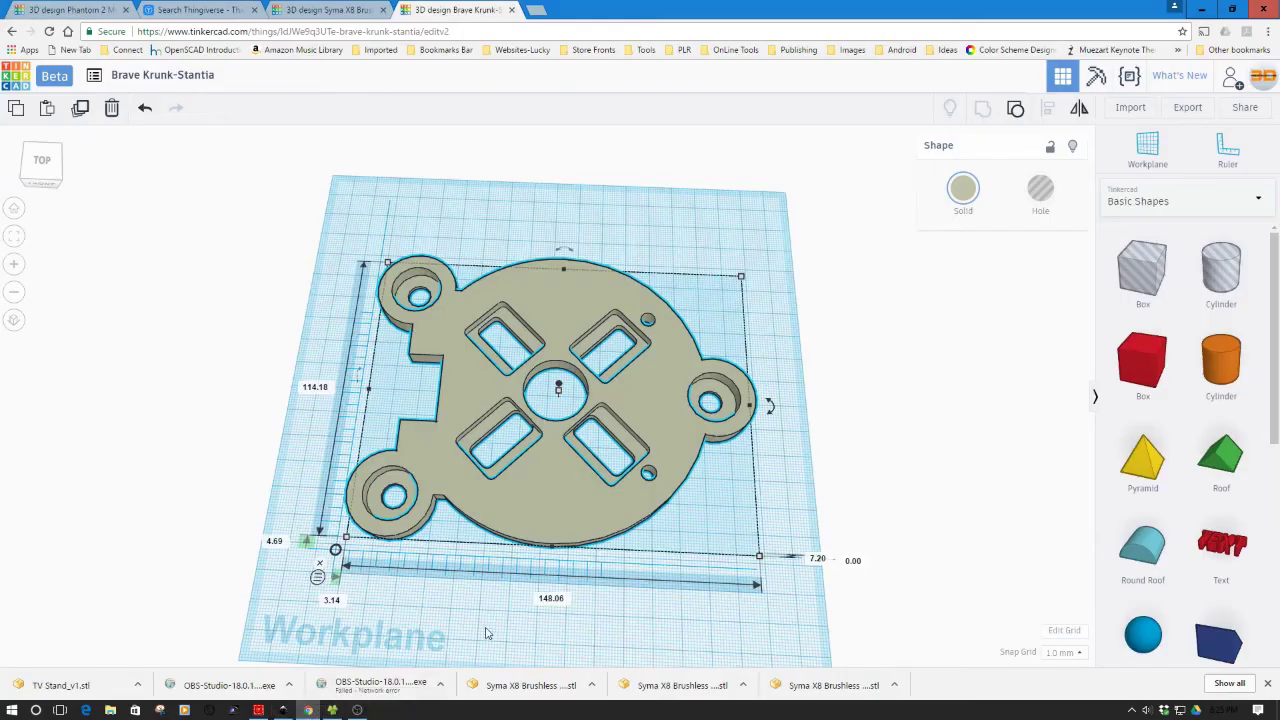
left_click(556, 599)
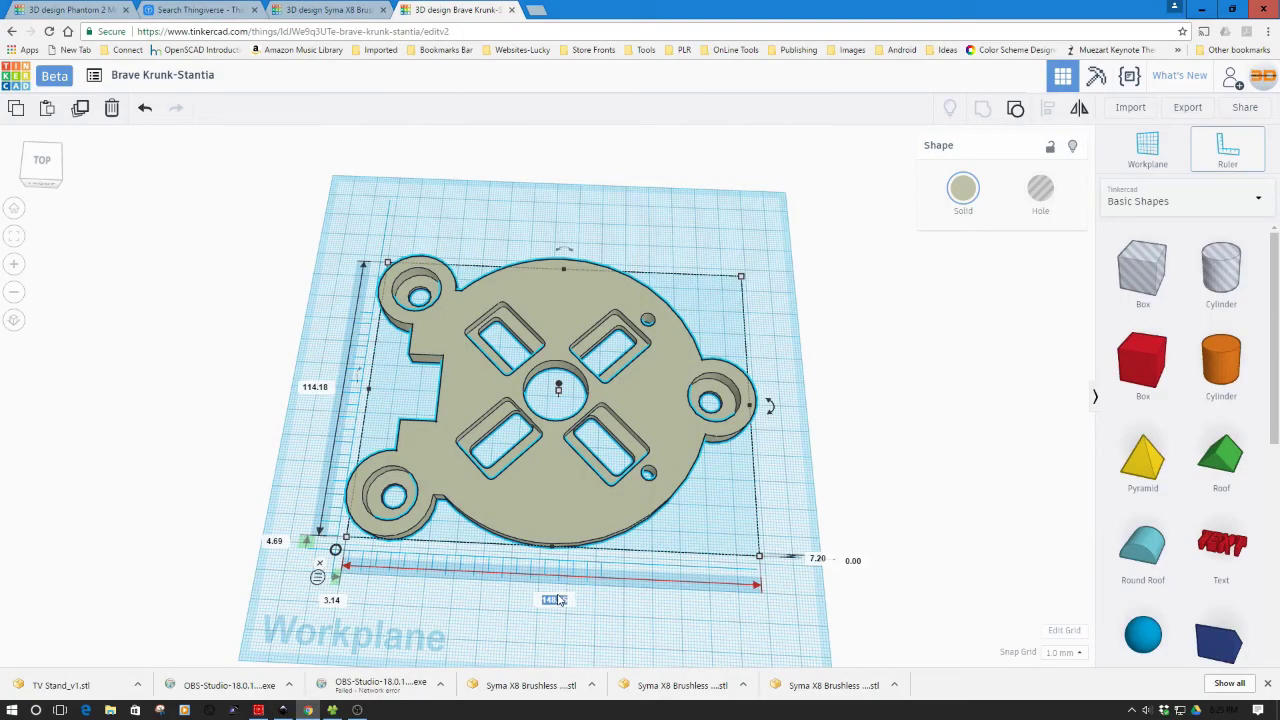
type("41.852")
key("Return")
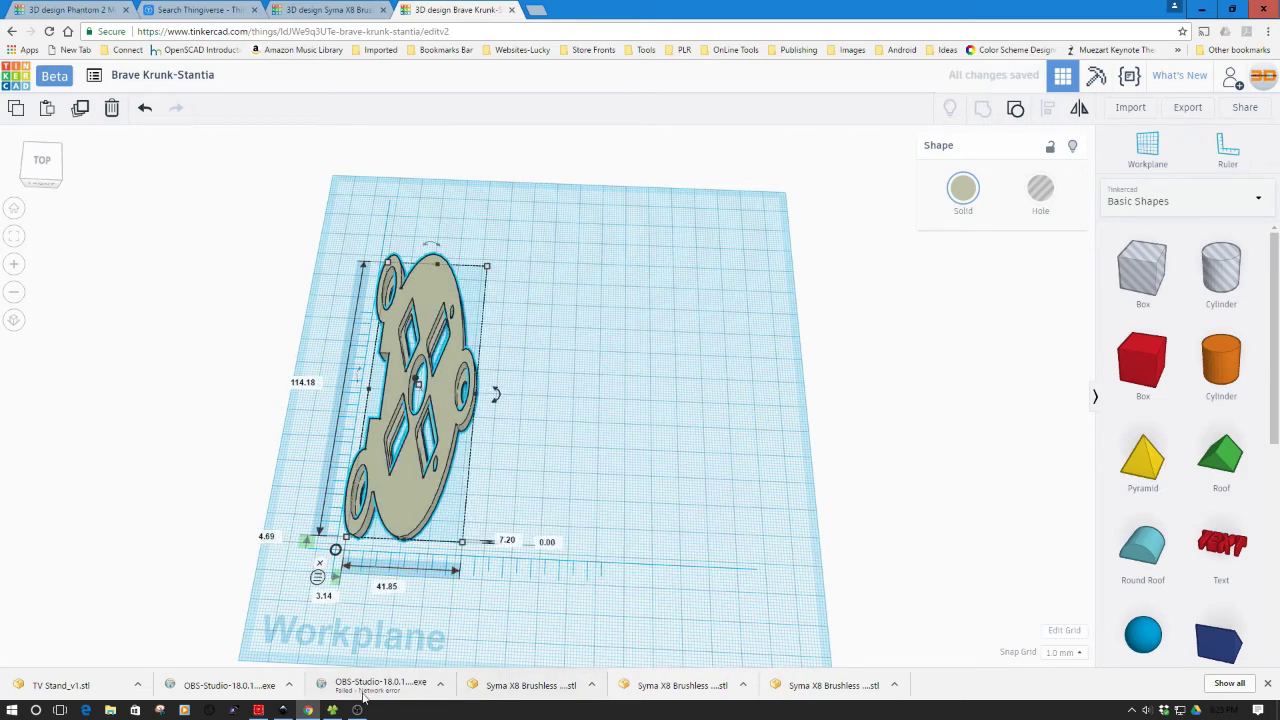
- Copy the base outline's exact height from Inkscape and set the motor mount's matching dimension in Tinkercad to 32.291 mm
left_click(283, 710)
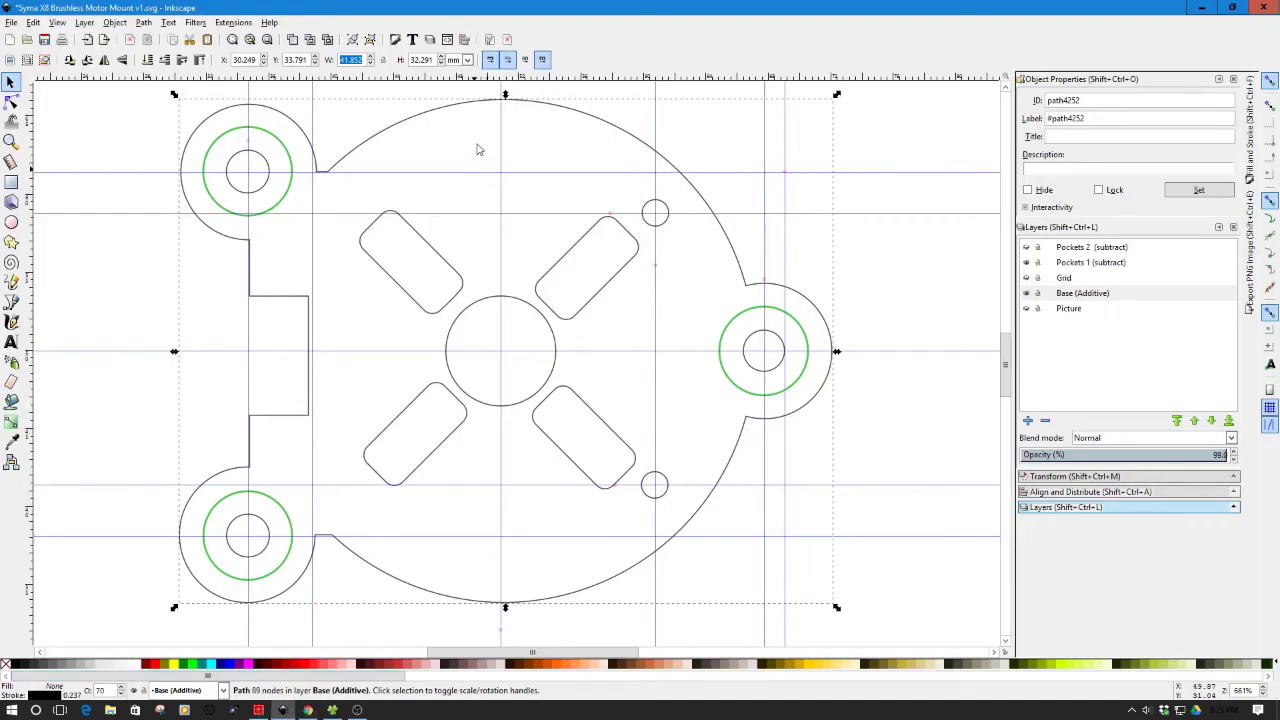
triple_click(439, 60)
left_click(308, 710)
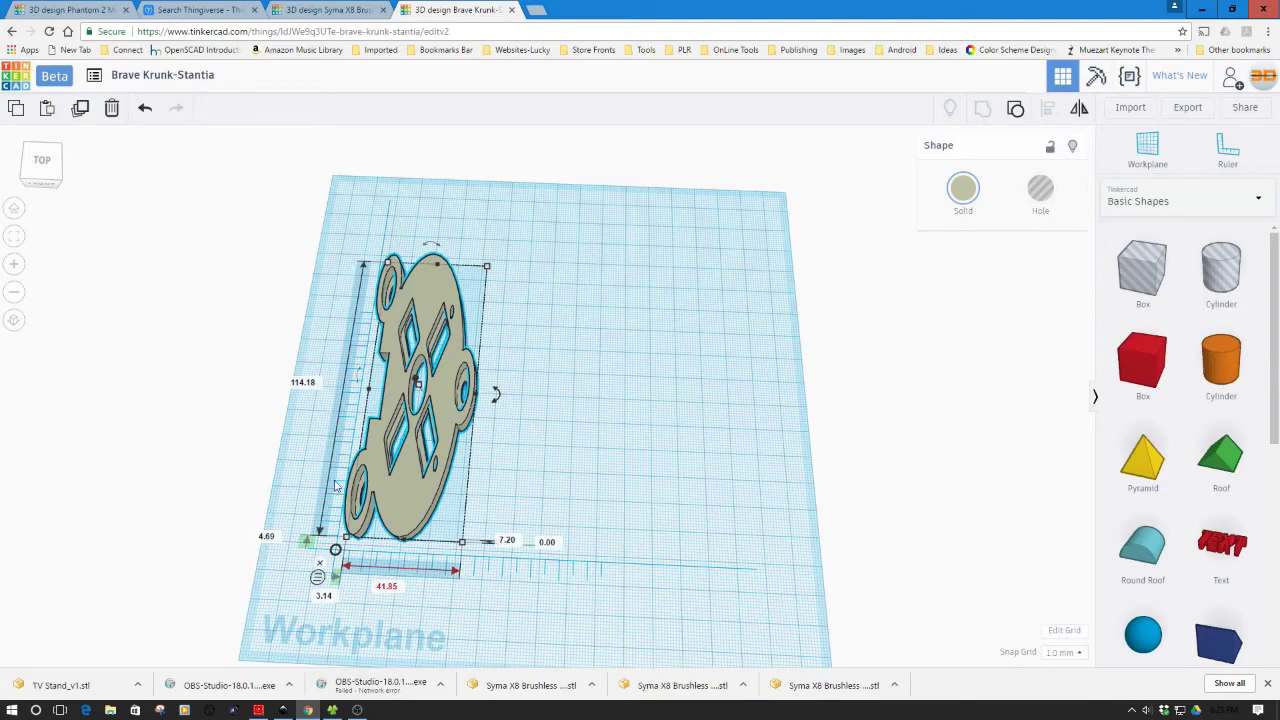
left_click(306, 383)
key("ctrl+v")
key("Return")
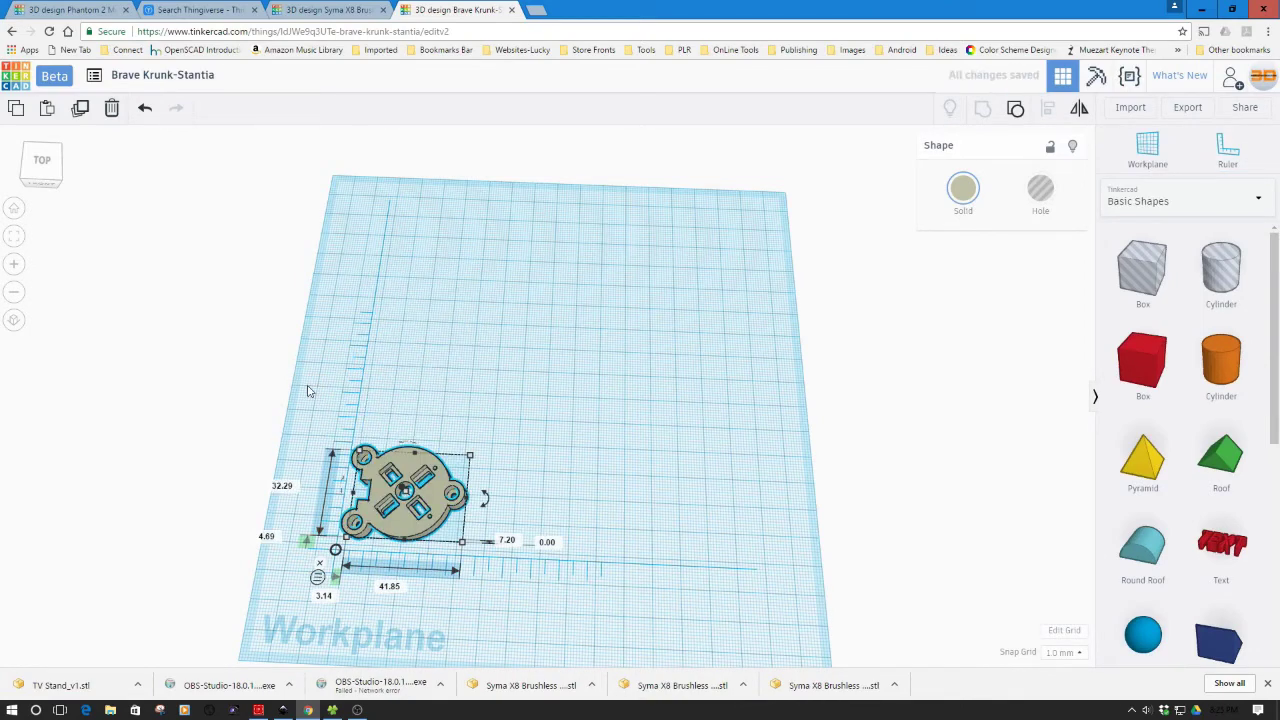
- Move the motor mount toward the middle of the workplane, about 43 mm across and 49 mm up from the ruler origin, and deselect it
left_click_drag(437, 494, 549, 381)
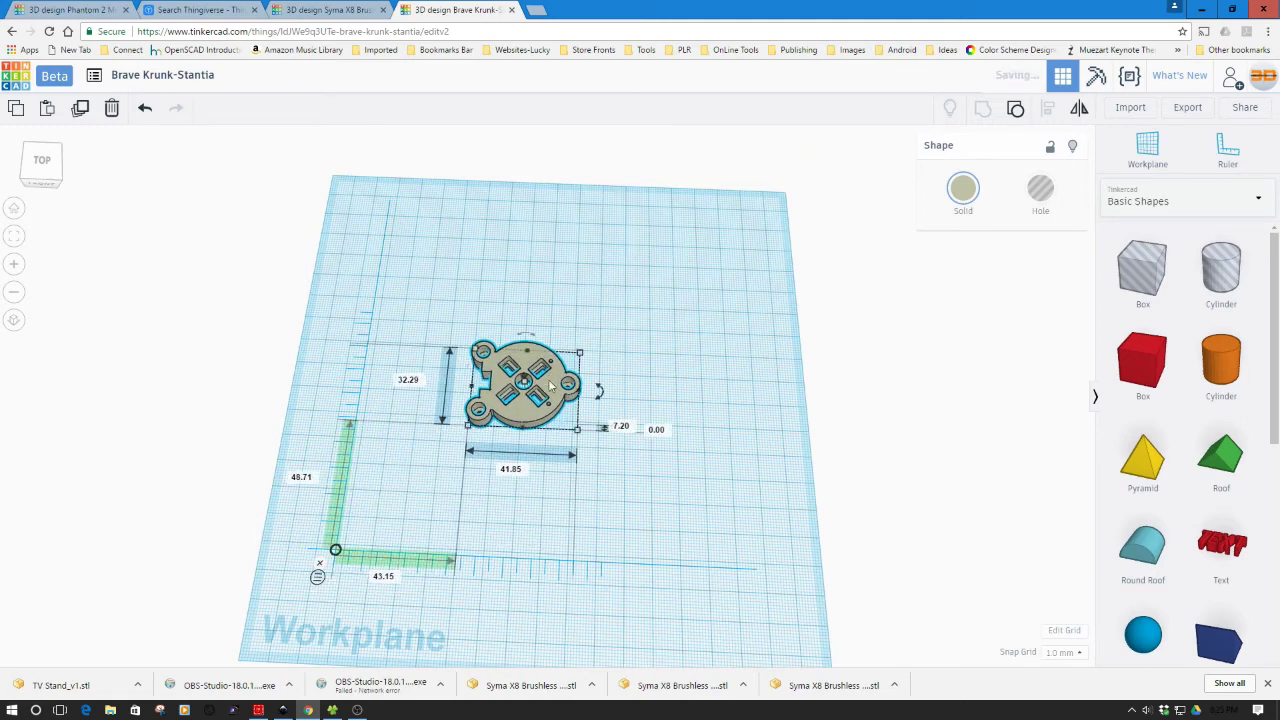
left_click(605, 459)
scroll(605, 459, "up", 3)
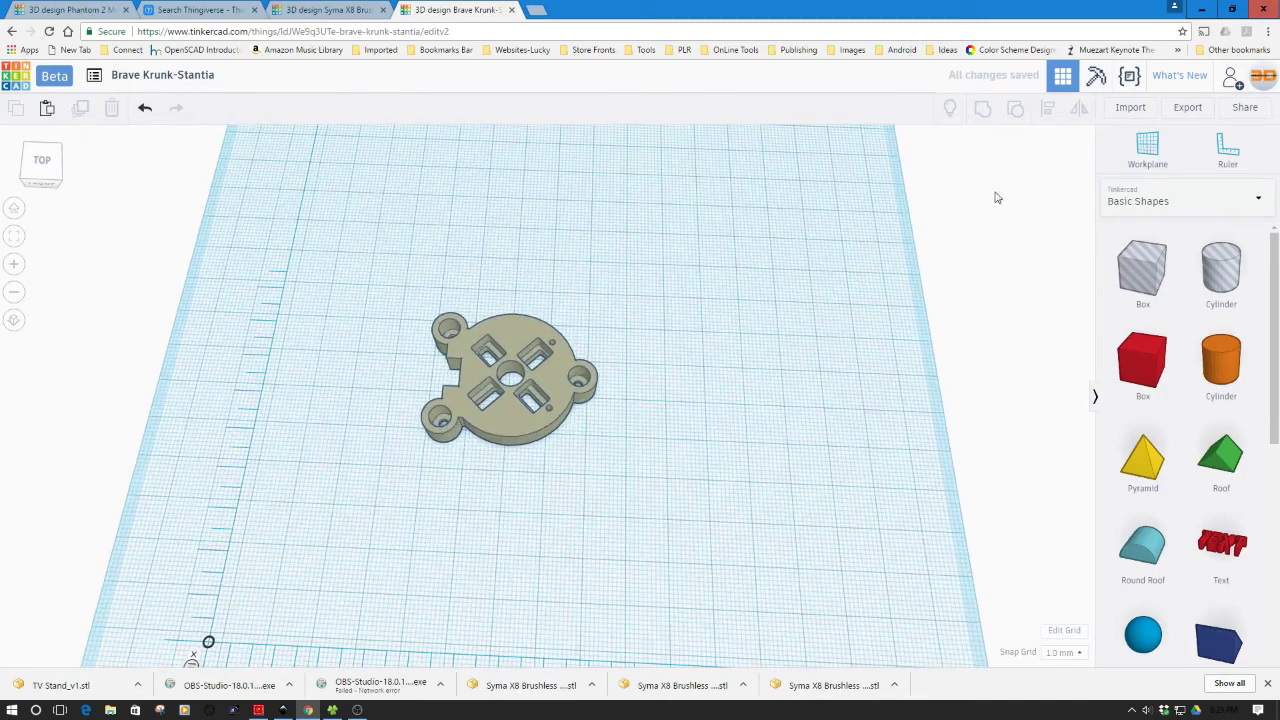
- Recolor the motor mount with the bright orange preset swatch, deselect it, and view it from a steeper angle
left_click(494, 394)
left_click(962, 188)
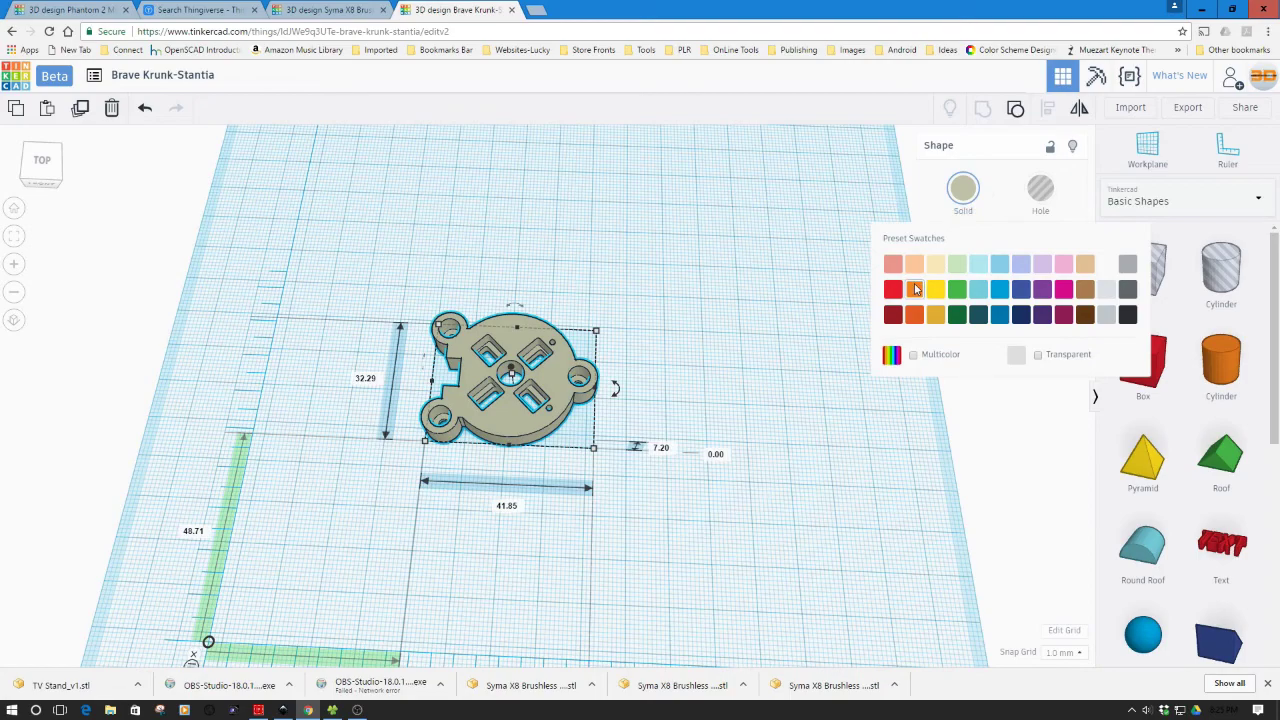
left_click(914, 289)
left_click(763, 400)
scroll(743, 422, "up", 2)
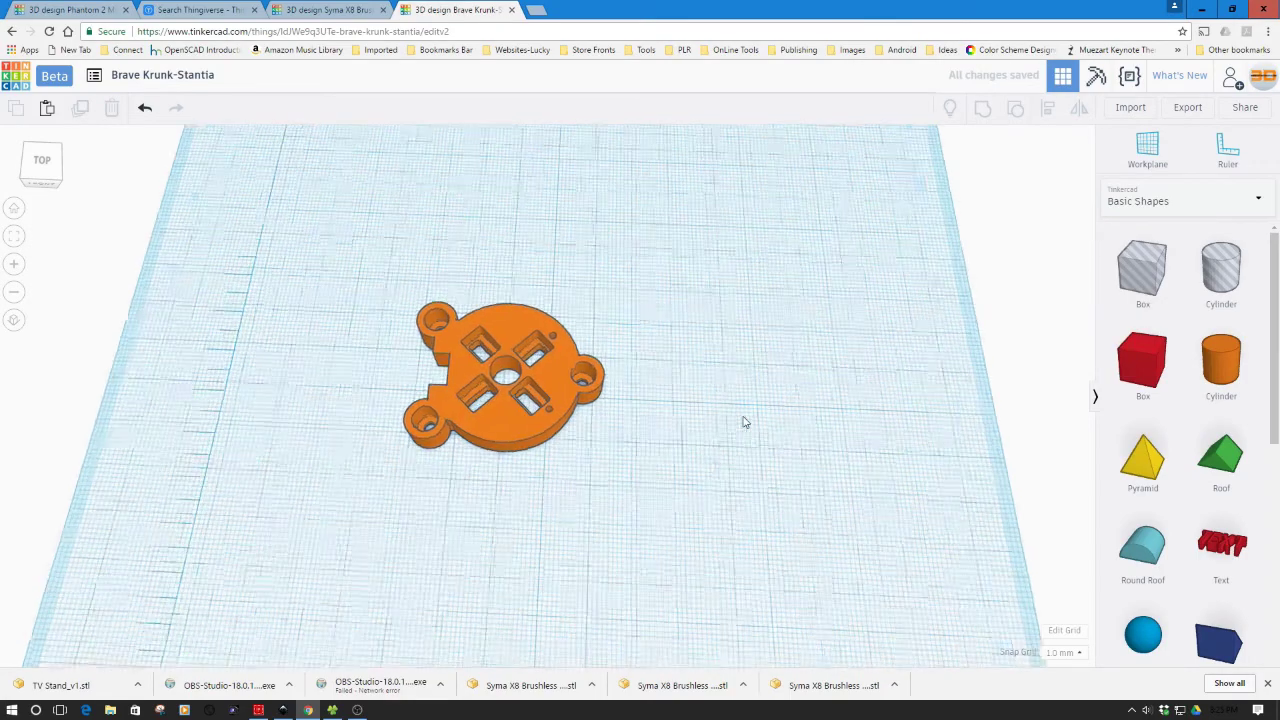
right_click_drag(743, 423, 765, 490)
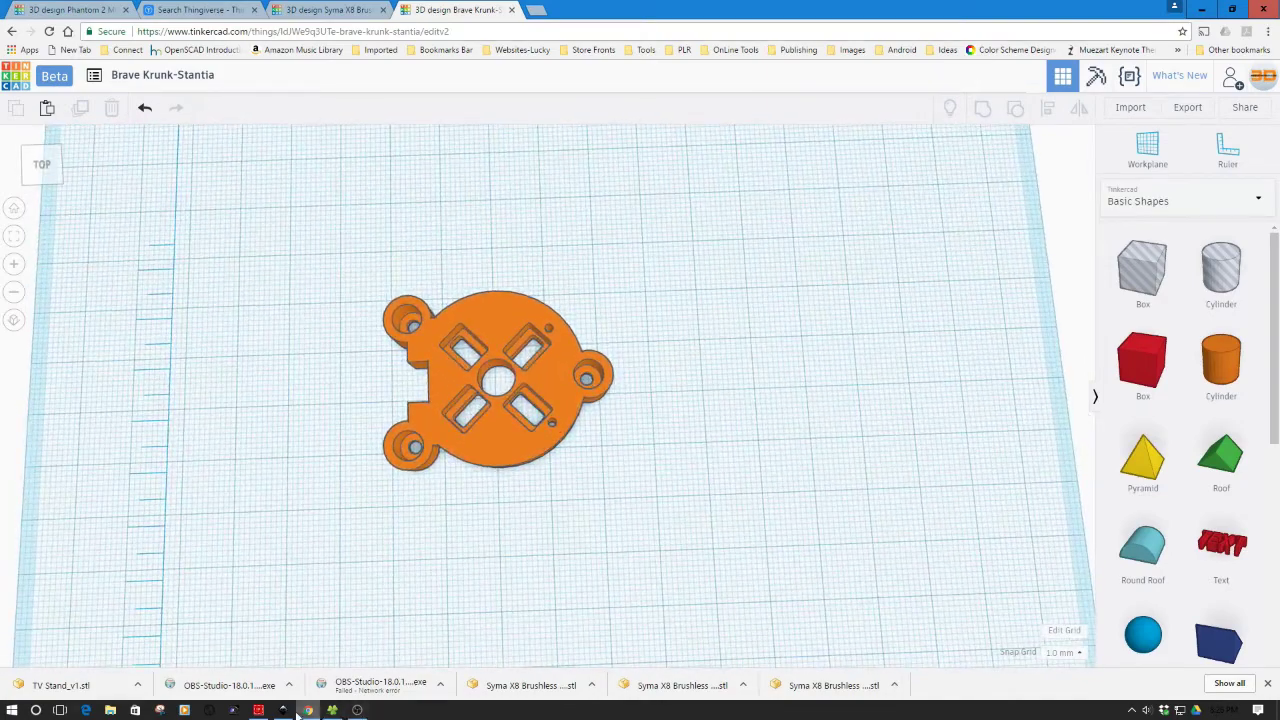
- Switch to Inkscape and show the Pockets 2 (subtract) and Picture layers to compare the drawn outlines with the reference photo
left_click(287, 711)
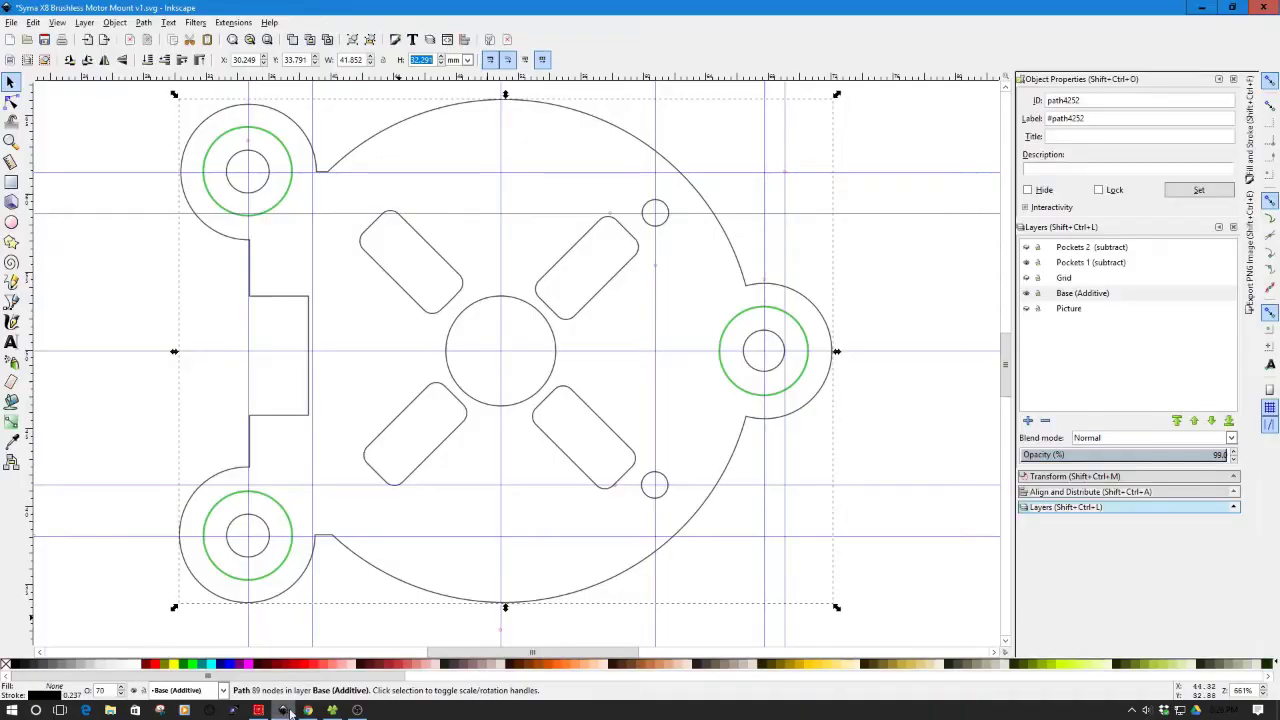
left_click(1027, 248)
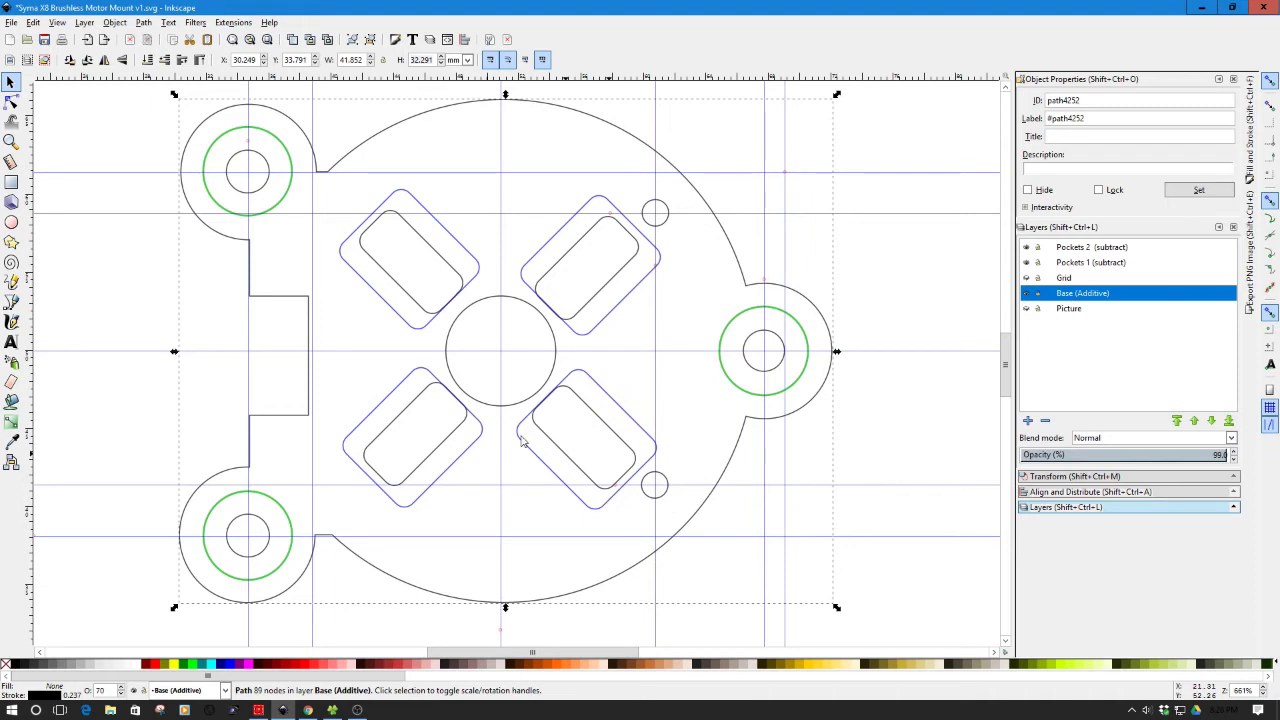
left_click(1026, 310)
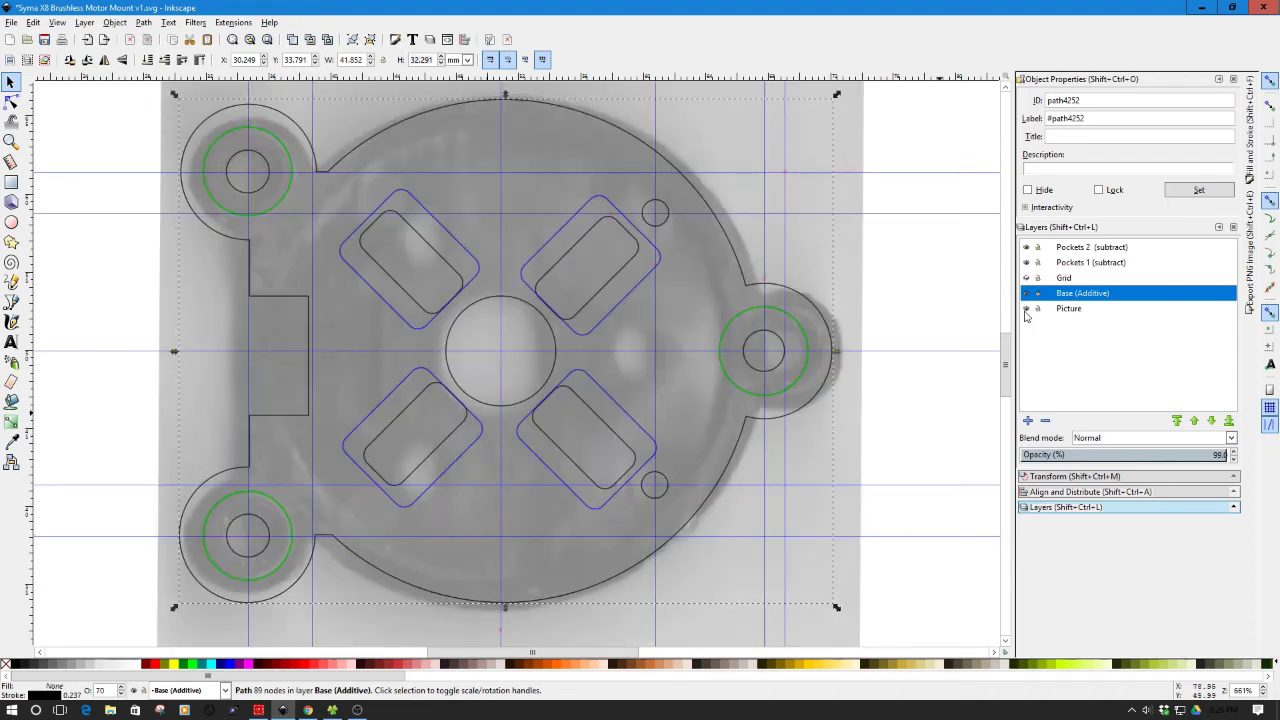
left_click(788, 357)
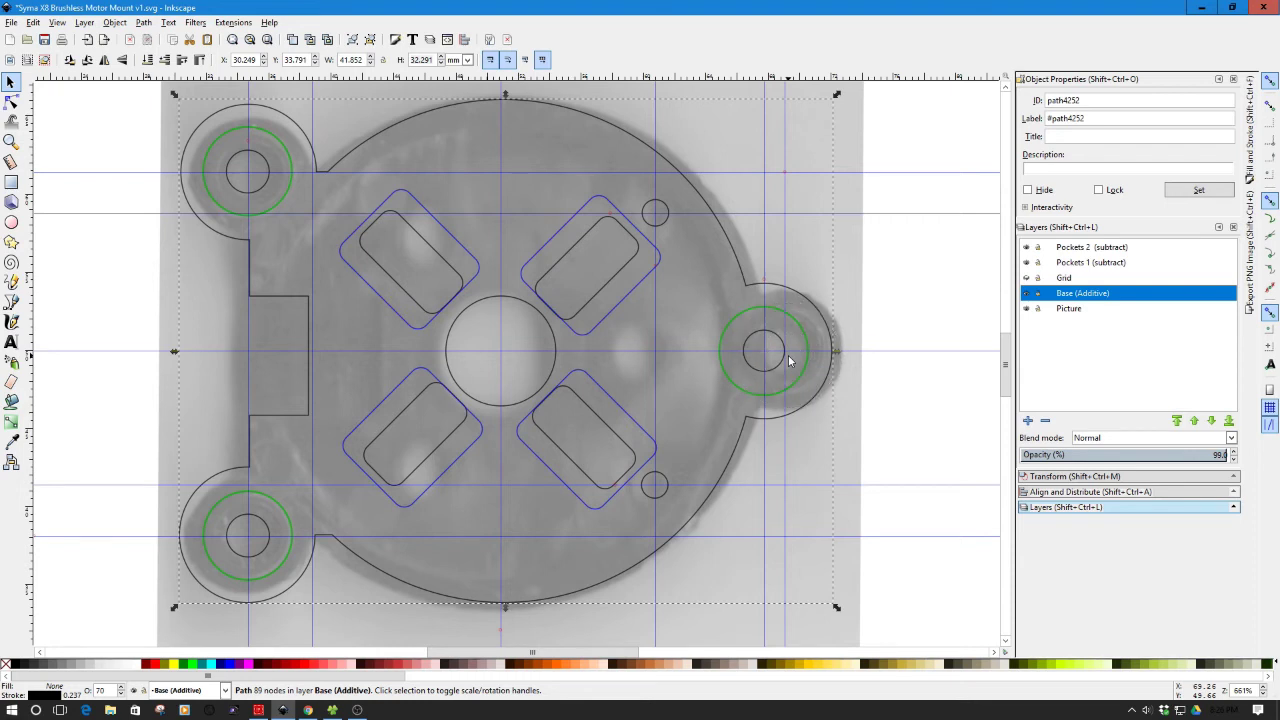